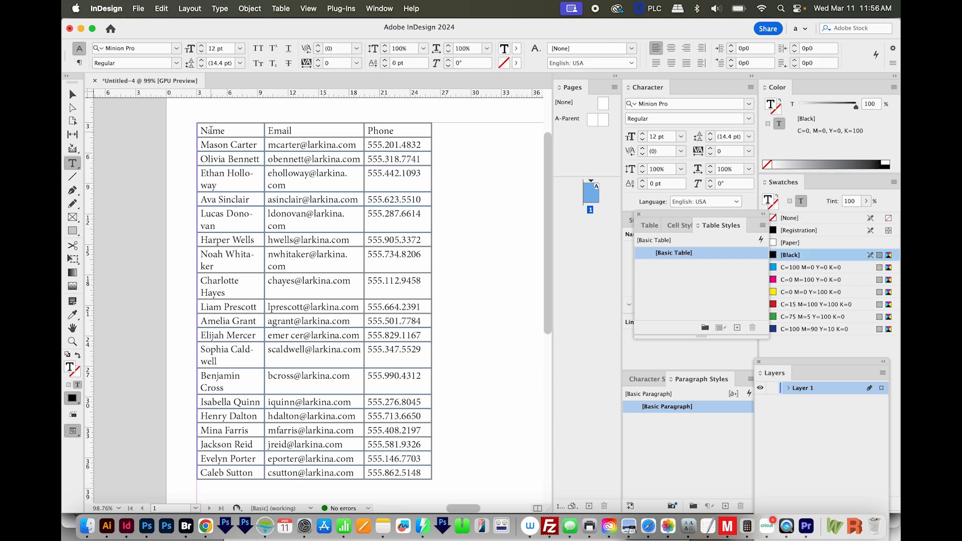
drag(209, 130, 307, 127)
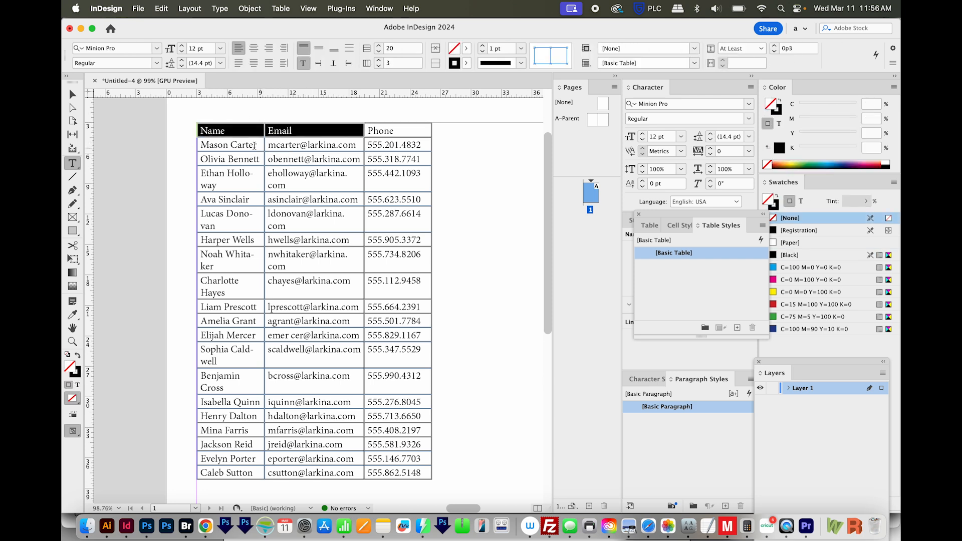
drag(230, 145, 243, 145)
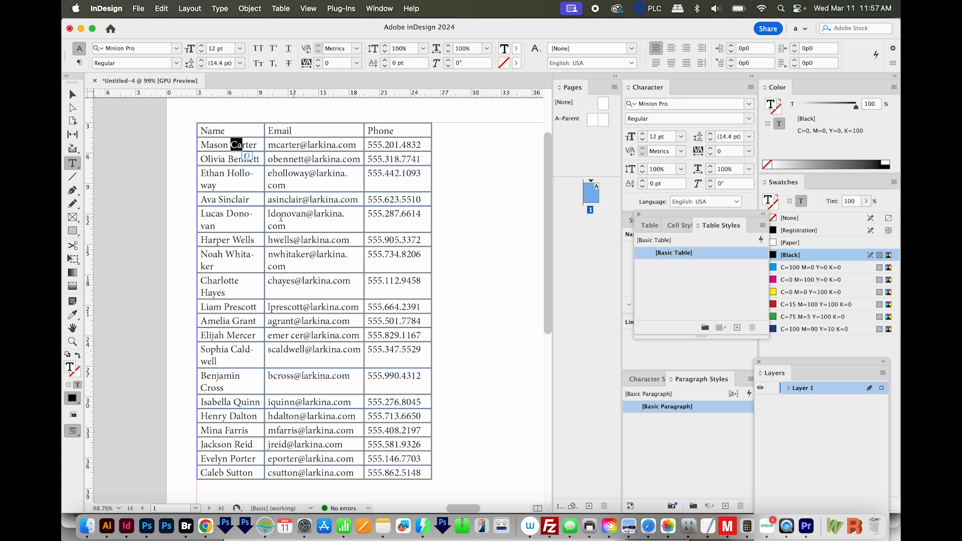
click(241, 186)
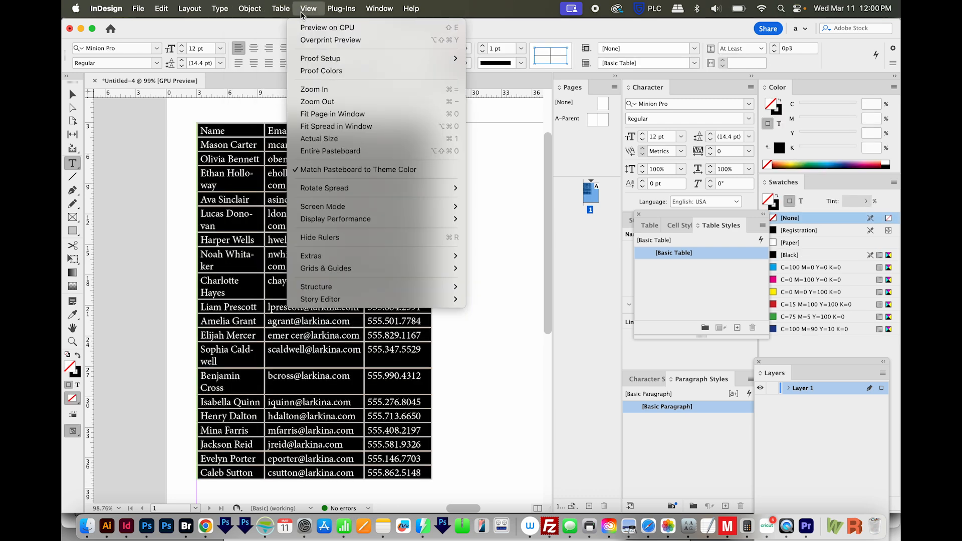
- Review the cell options for strokes, fills and text insets of the whole table, and close them without changes
mouse_move(281, 8)
mouse_move(299, 84)
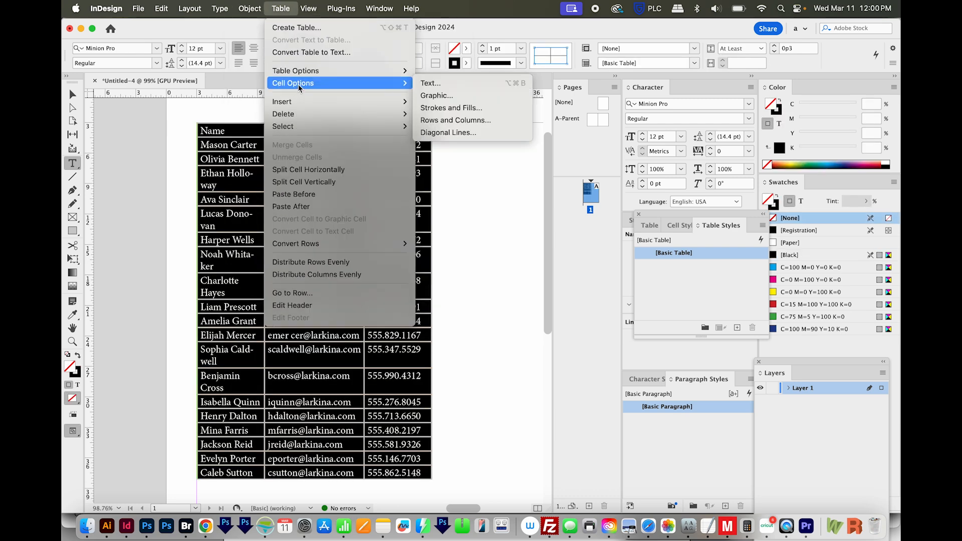
click(454, 108)
click(575, 247)
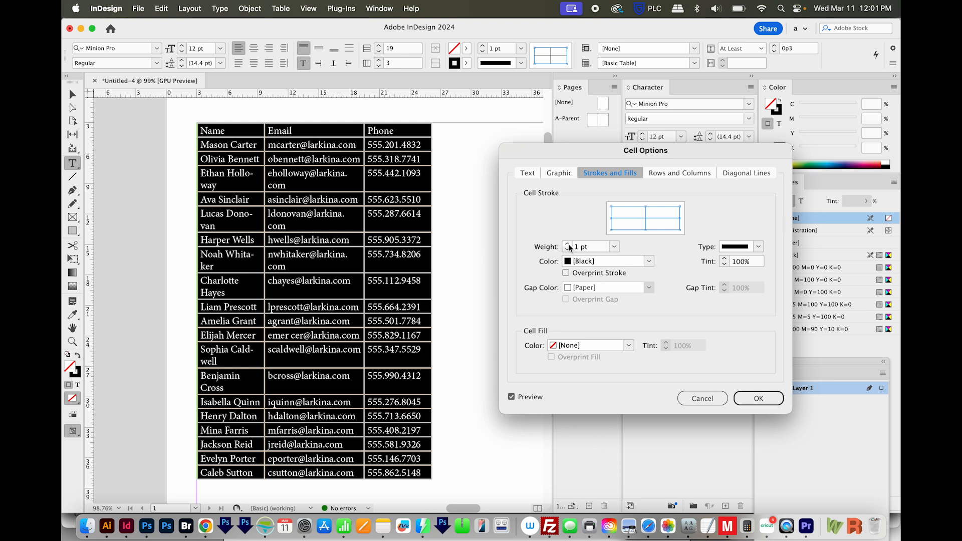
click(759, 247)
click(760, 247)
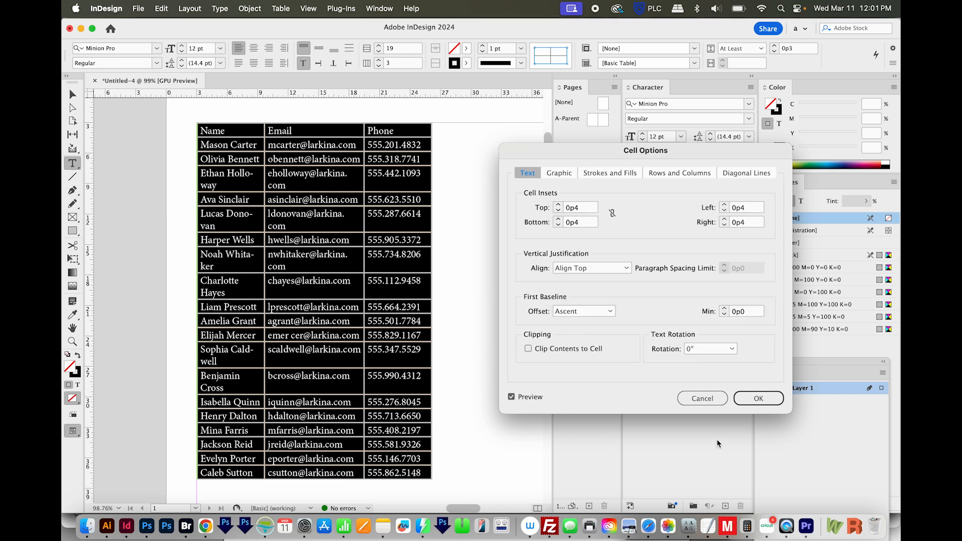
click(702, 398)
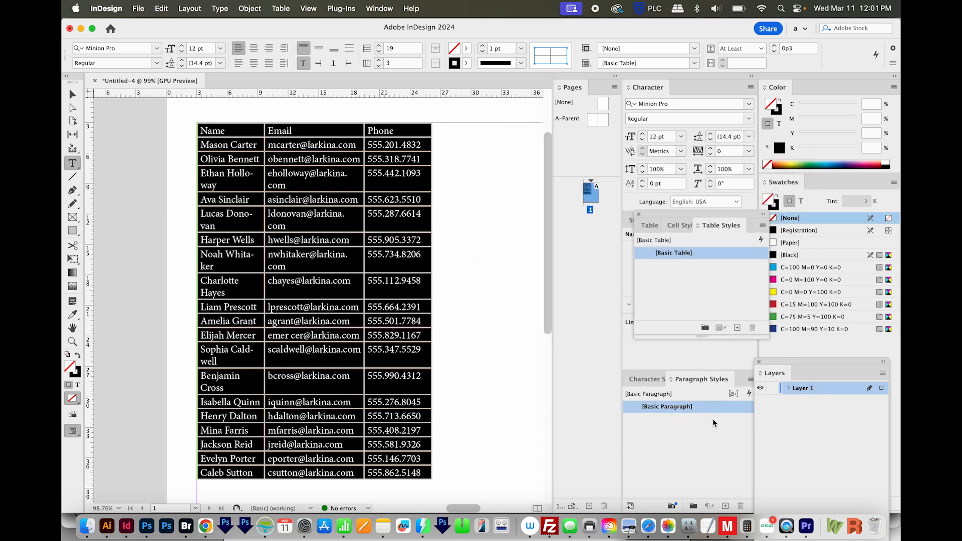
- Convert the Name, Email and Phone row of the table to a header row
click(221, 125)
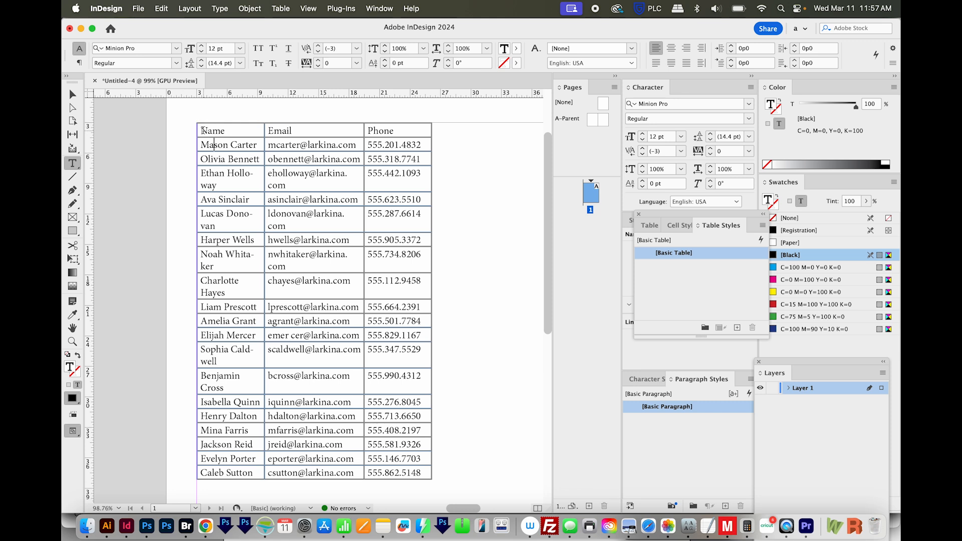
click(194, 131)
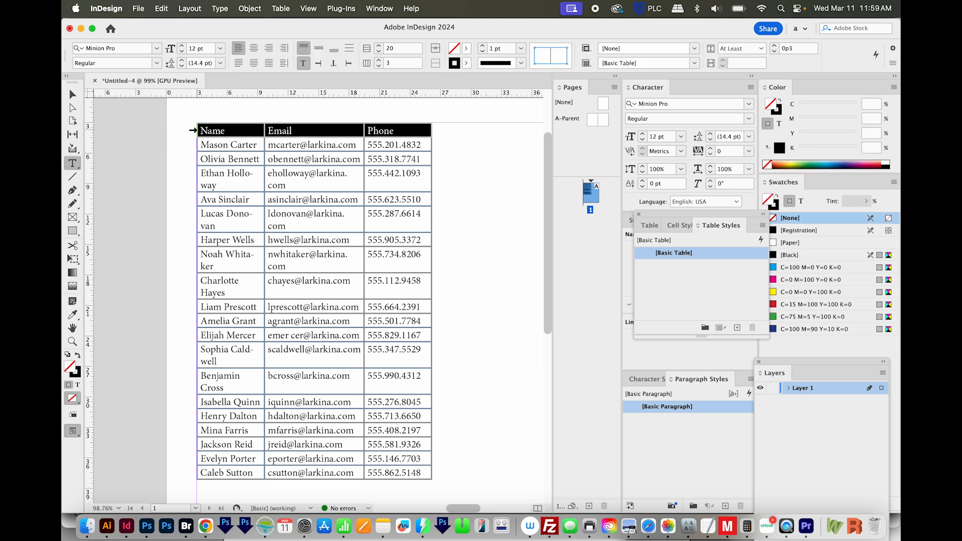
right_click(194, 130)
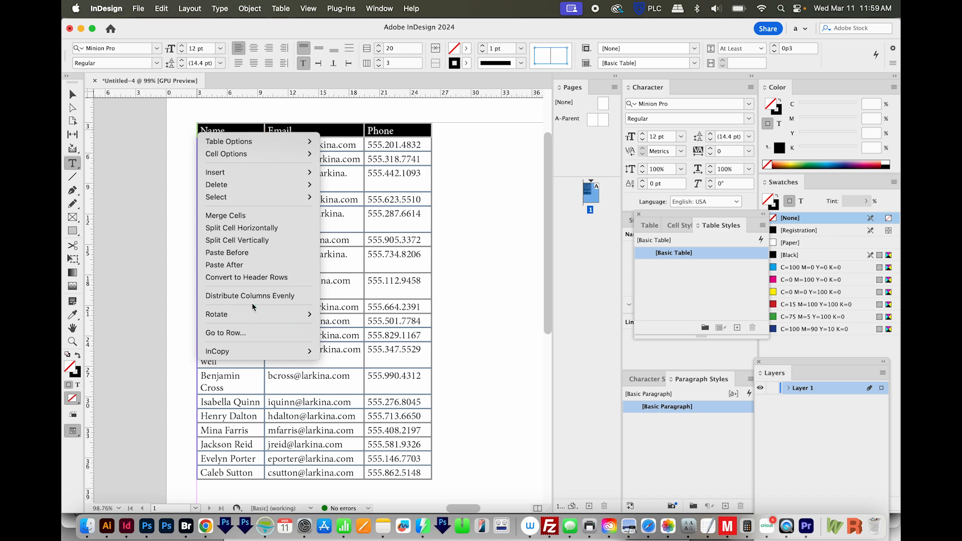
click(267, 278)
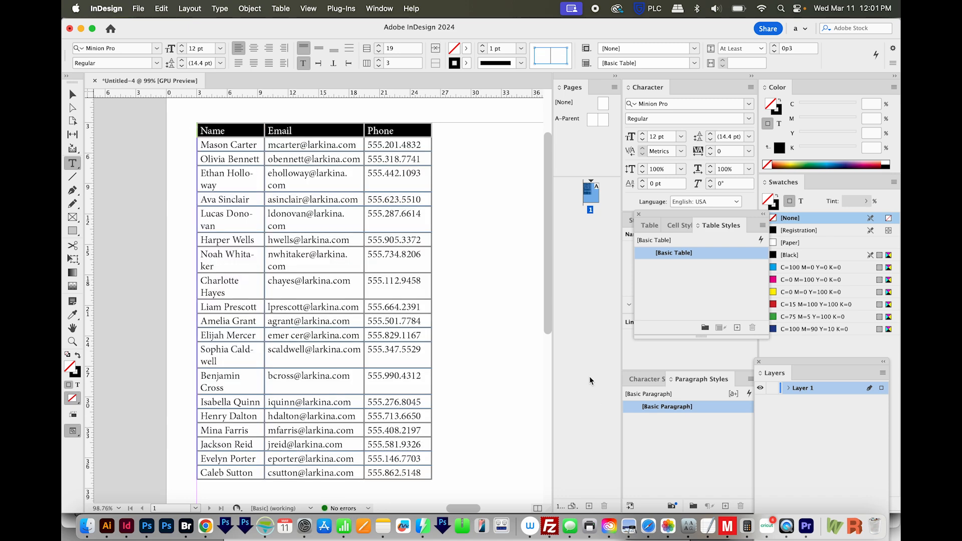
- Set the header row's font to Arial Bold
click(690, 105)
text(Arial)
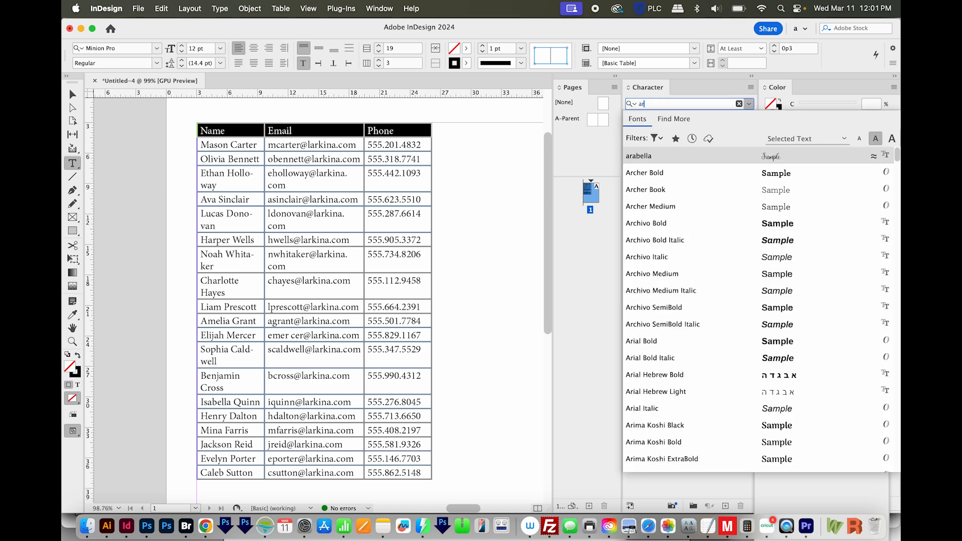
key(Return)
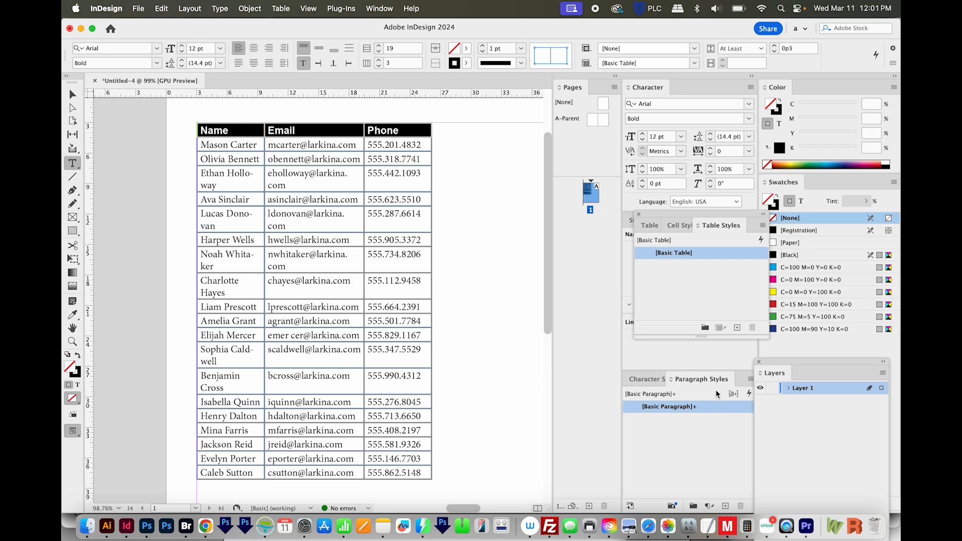
- Create a paragraph style named Arial Bold from the header row's formatting and apply it to the header
click(379, 9)
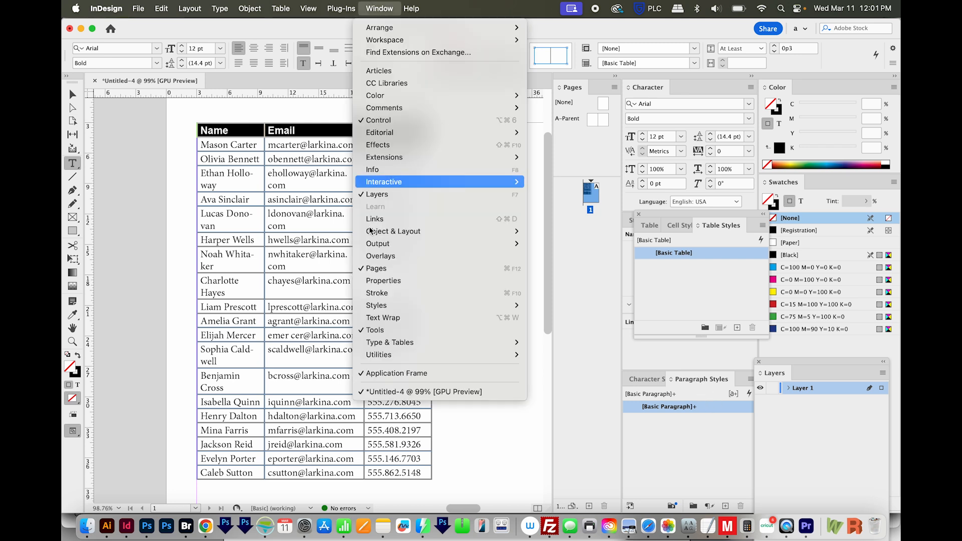
mouse_move(406, 307)
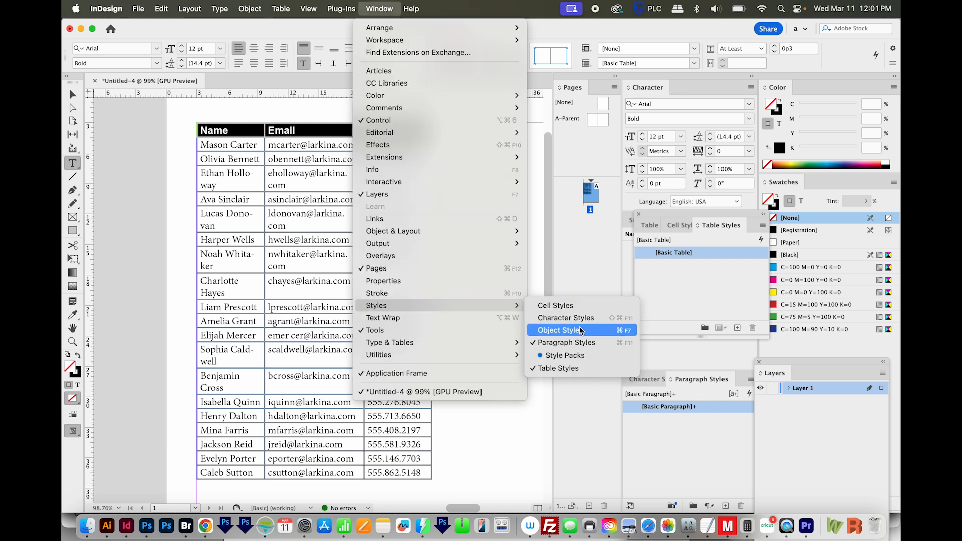
click(563, 346)
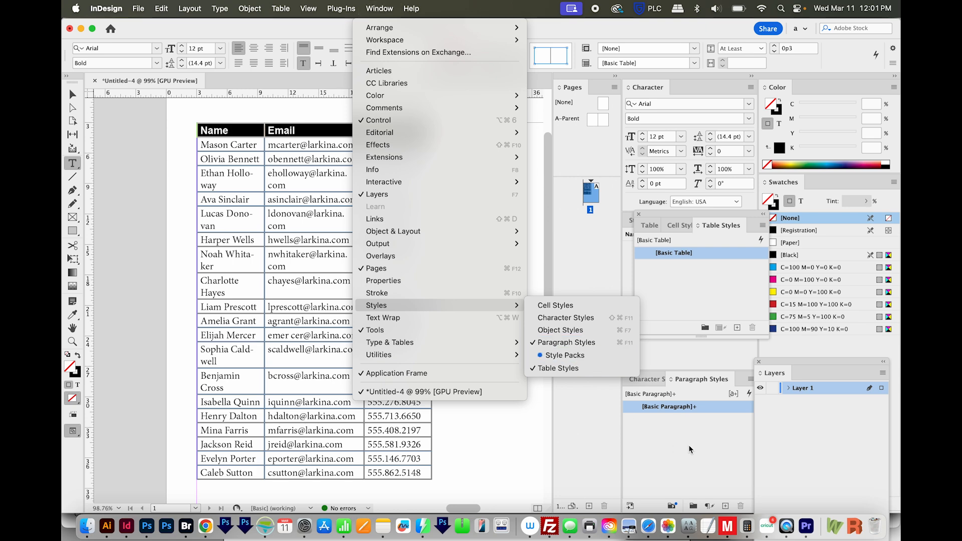
click(725, 505)
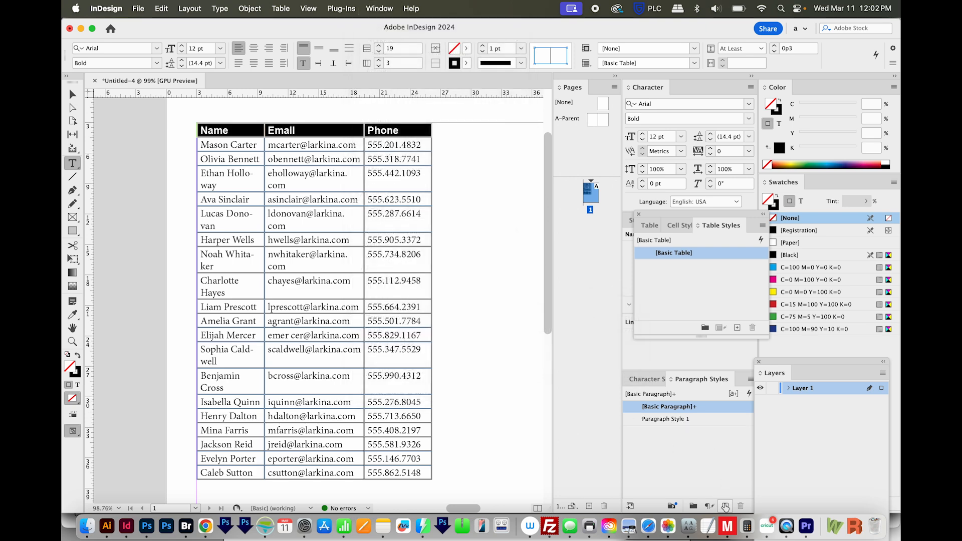
double_click(660, 418)
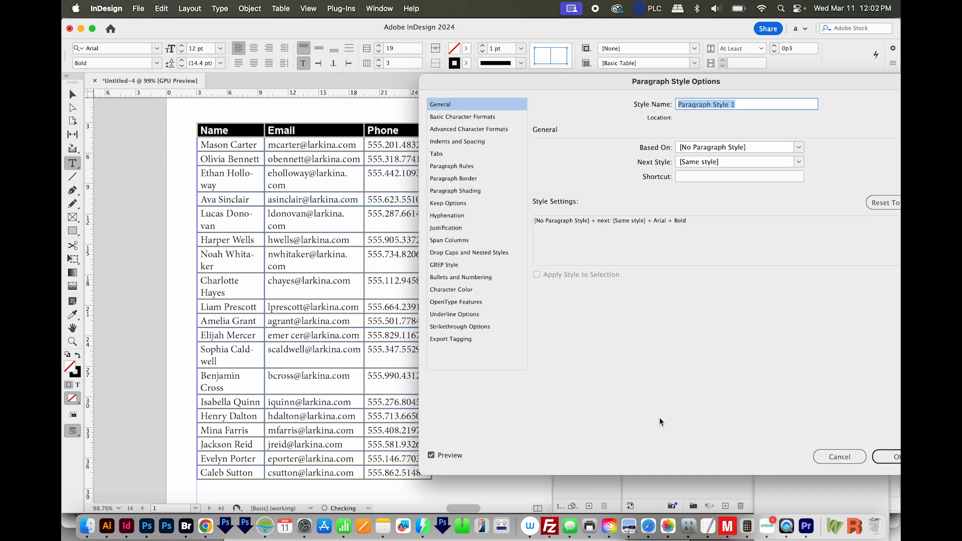
text(Arial Bo)
drag(607, 85, 525, 67)
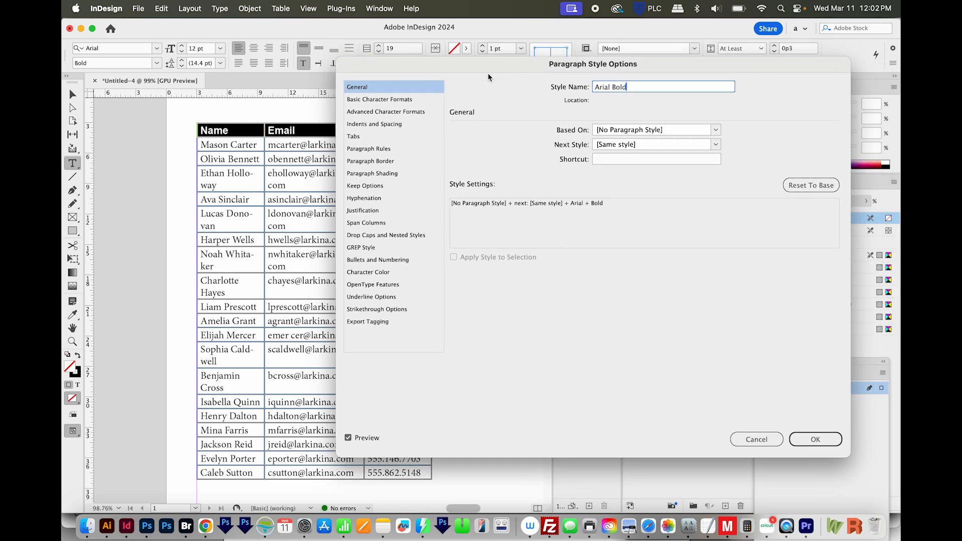
click(388, 100)
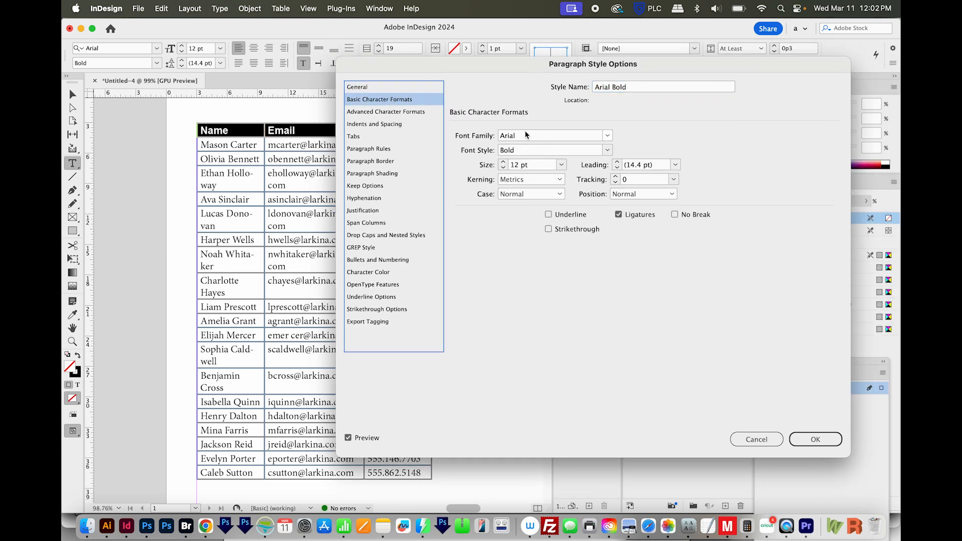
click(815, 439)
- Set the text of all body rows to Arial Regular at 11 pt
drag(228, 145, 398, 472)
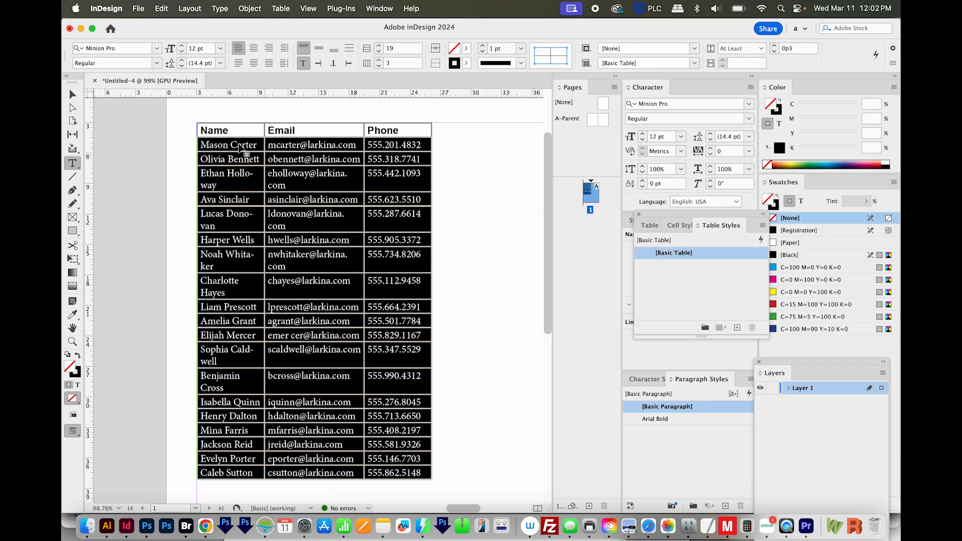
click(679, 102)
text(arial)
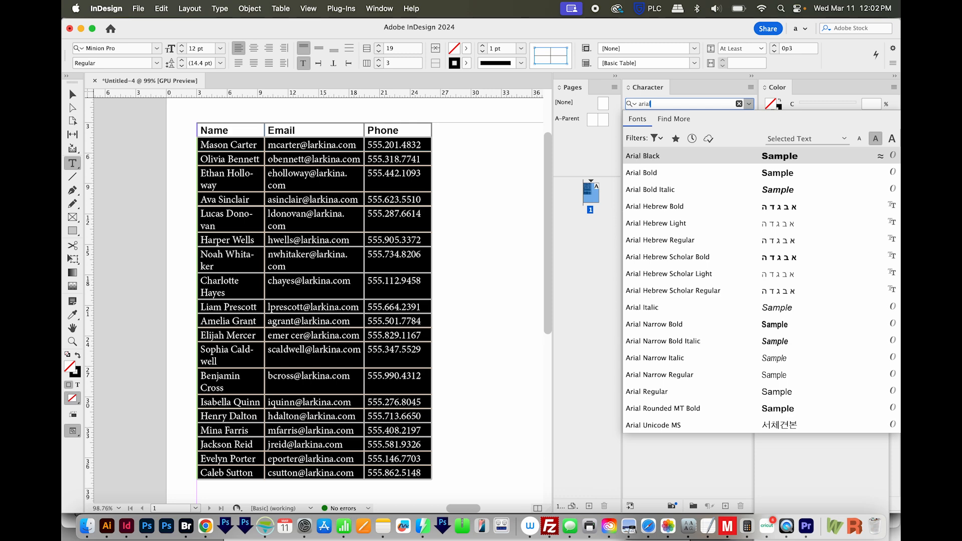
click(666, 391)
click(642, 141)
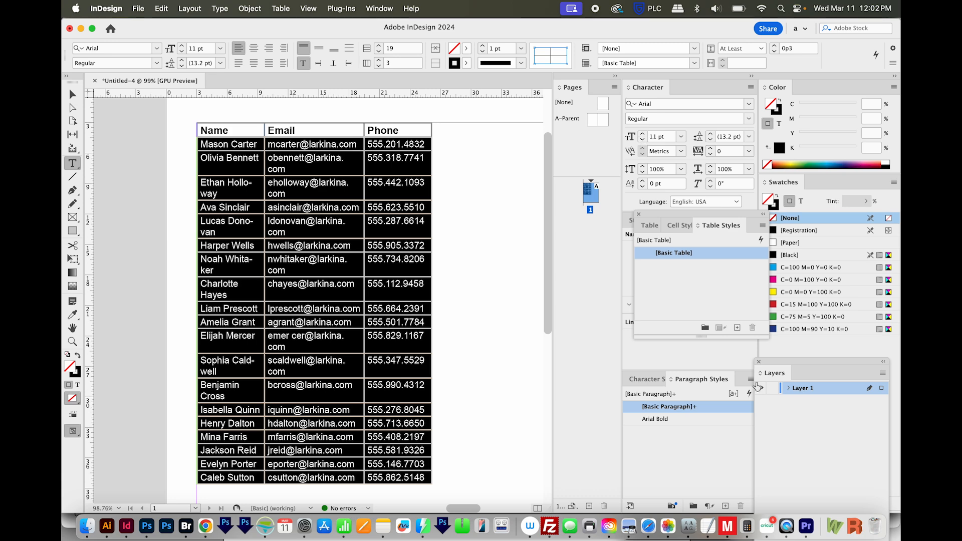
- Create a paragraph style named Arial Regular from the body rows' formatting and apply it to them
click(725, 506)
click(668, 421)
double_click(669, 421)
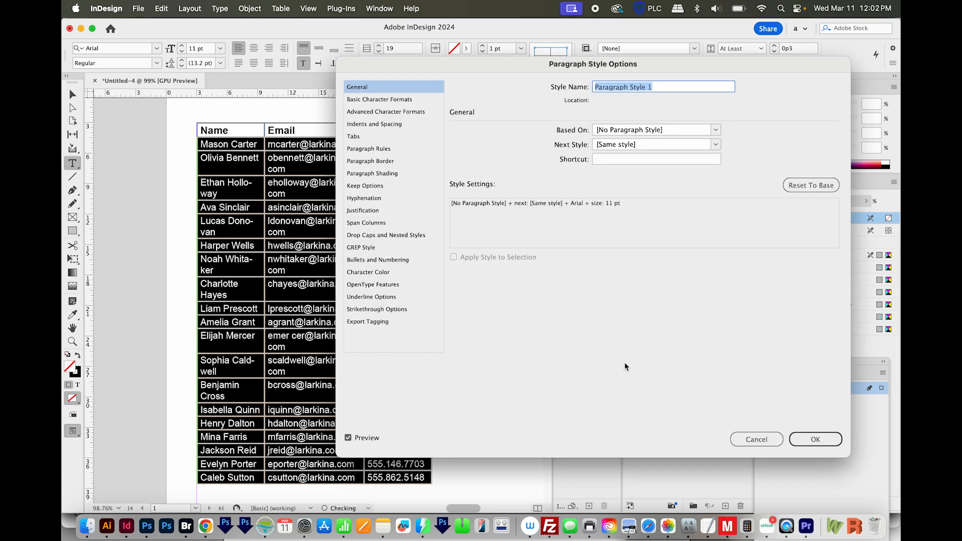
text(Arial Regular)
click(830, 434)
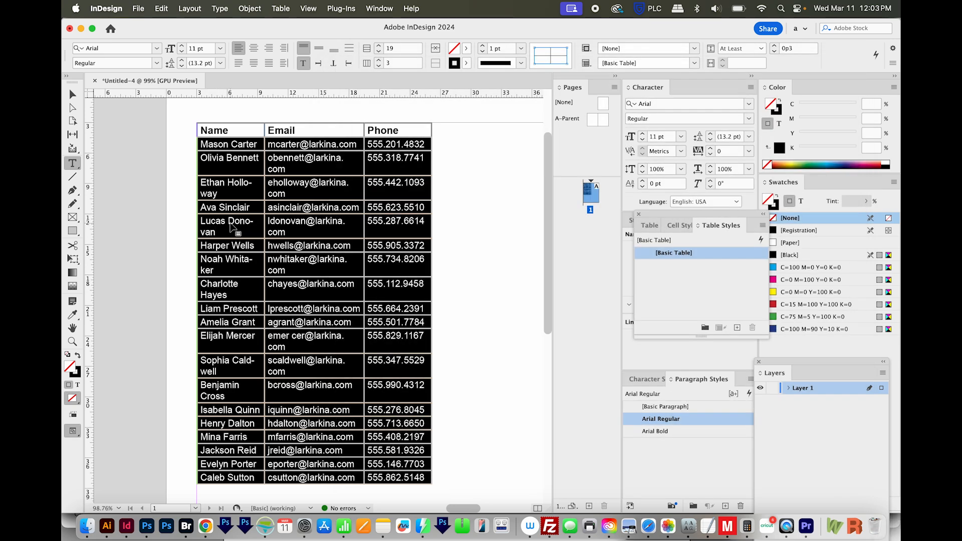
- Widen the Name and Email columns so that every entry fits on one line
drag(263, 129, 277, 132)
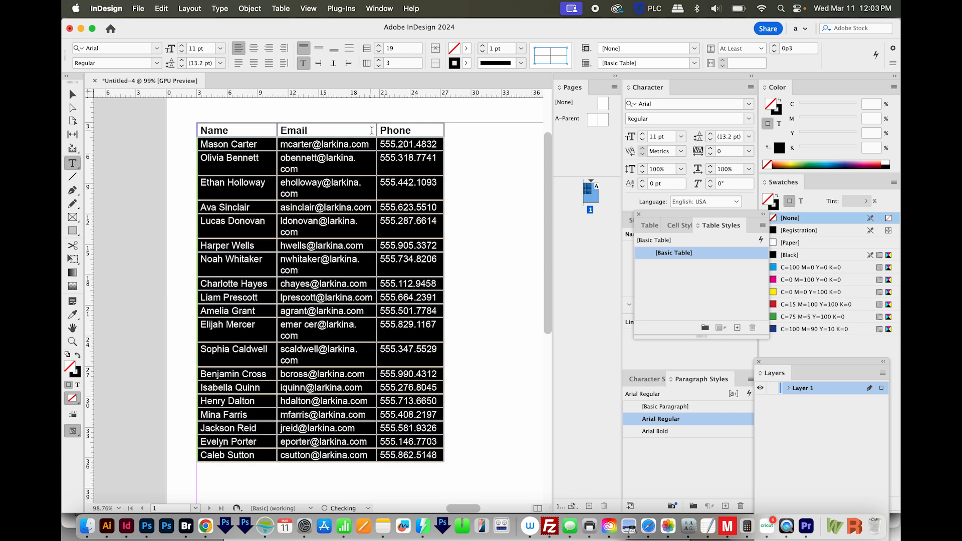
drag(377, 131, 390, 131)
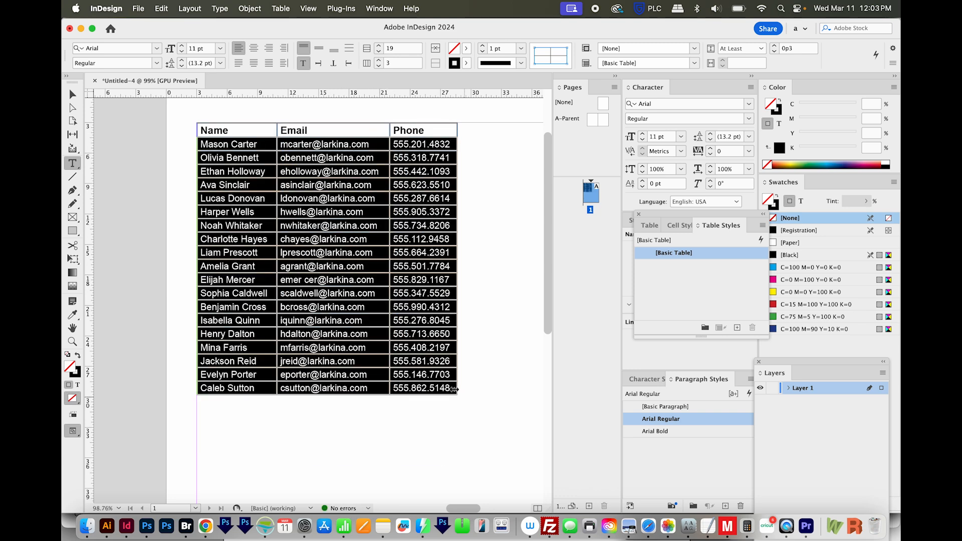
- Apply an alternating fill to every other row of the table with 20% black, and deselect the table
click(281, 8)
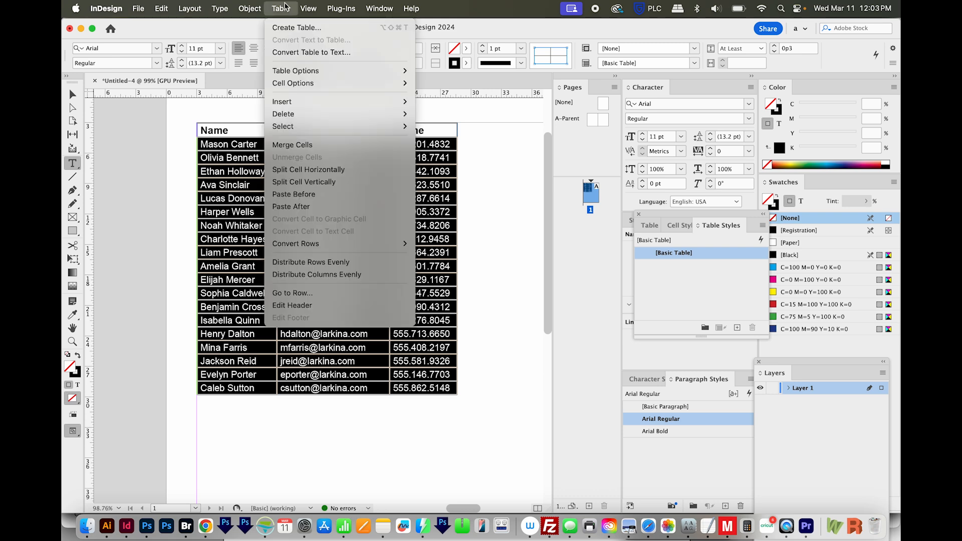
mouse_move(396, 71)
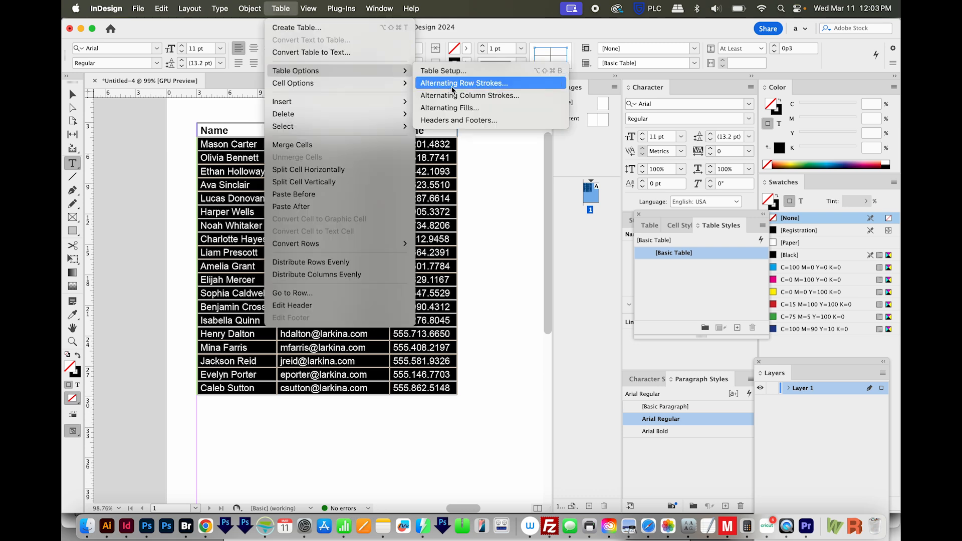
click(468, 107)
click(527, 145)
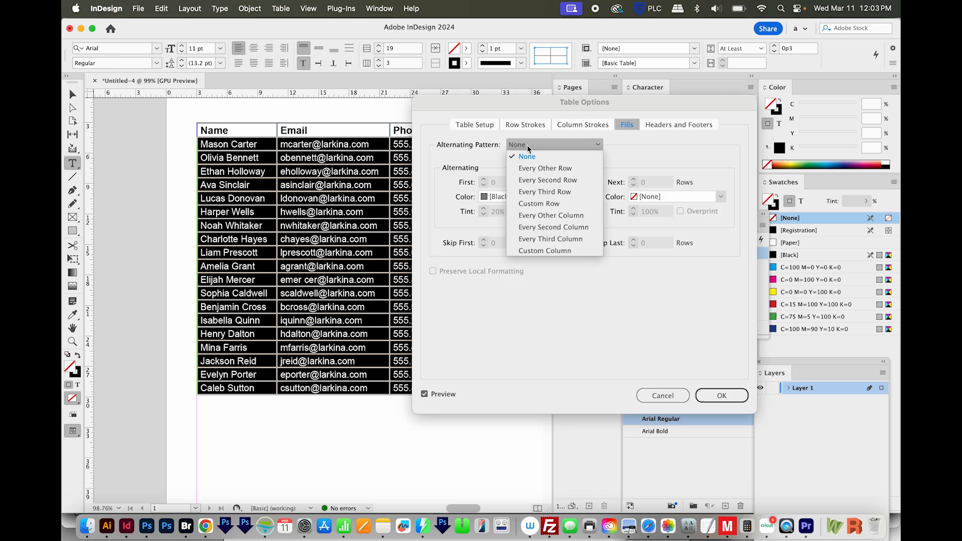
click(560, 169)
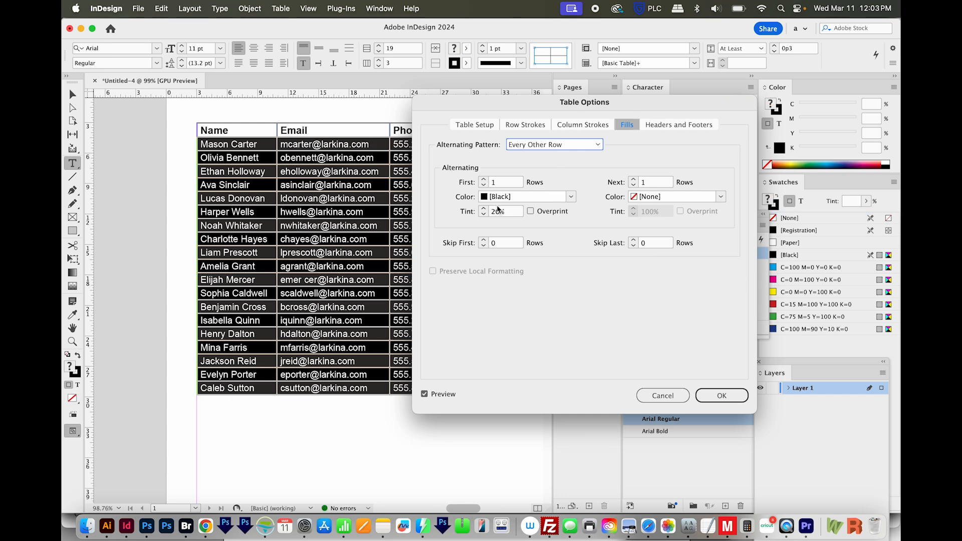
click(720, 395)
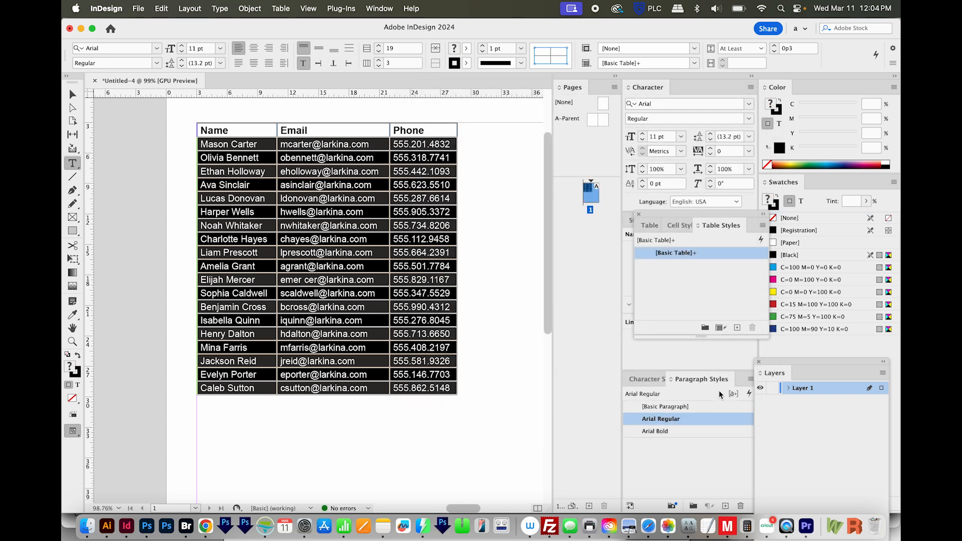
click(72, 94)
click(115, 157)
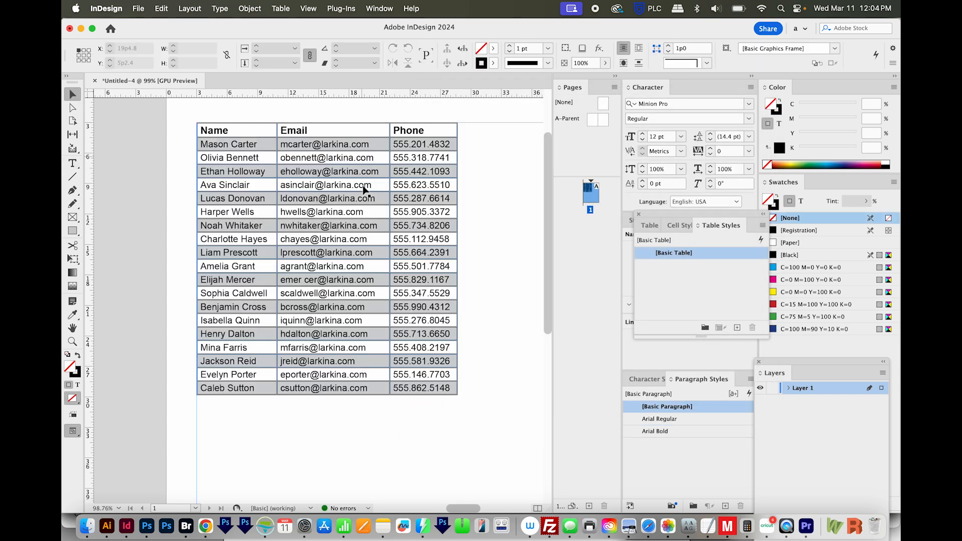
- Create a cell style named Header Styles from the contact table's header row, using the Arial Bold paragraph style
key(t)
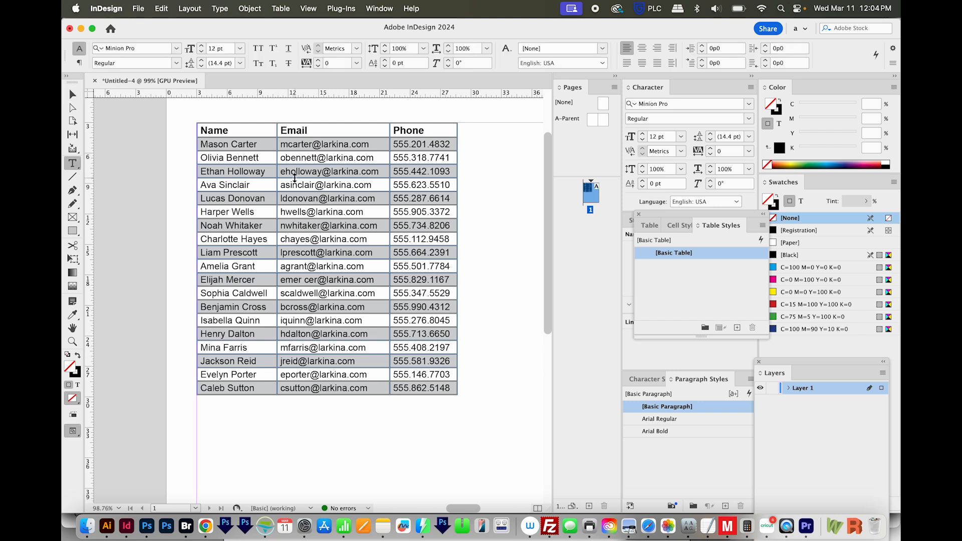
click(194, 130)
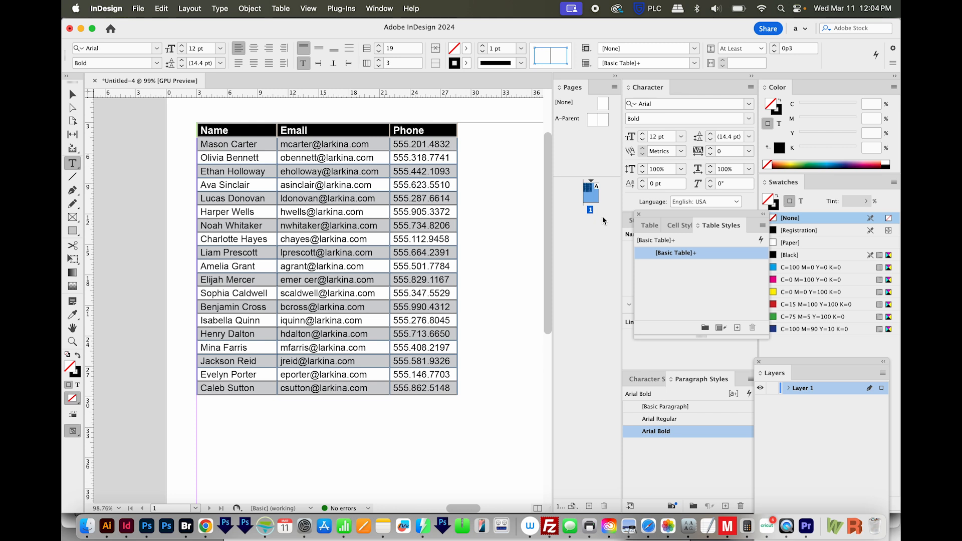
click(677, 226)
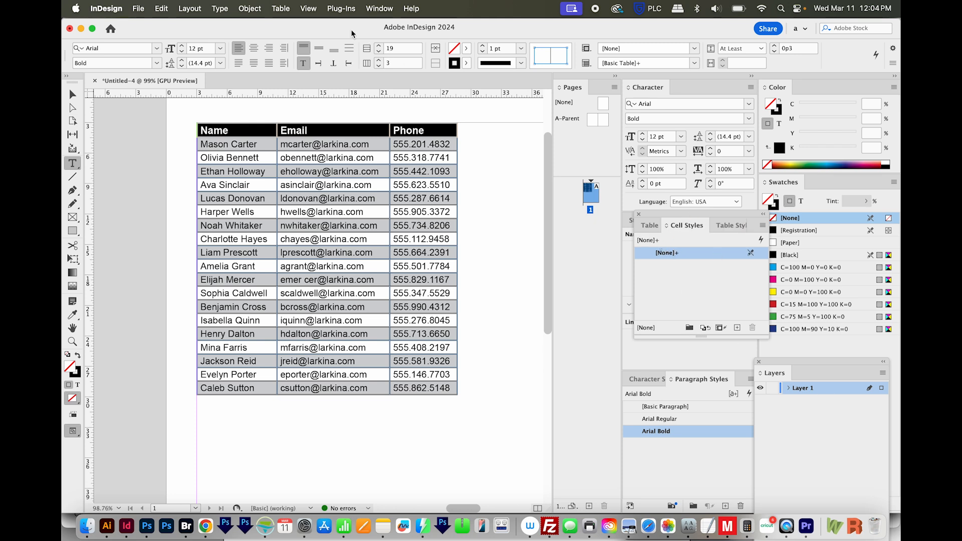
click(379, 8)
mouse_move(435, 306)
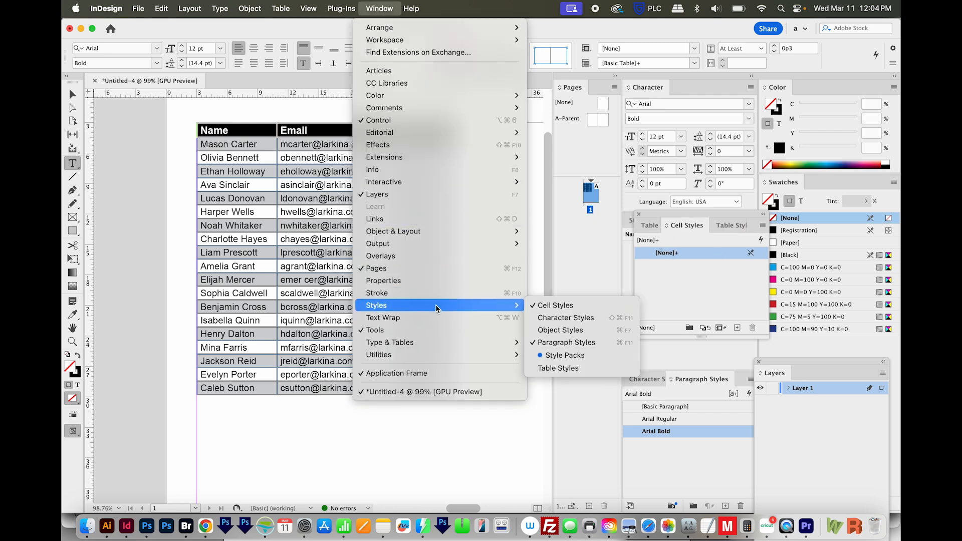
click(716, 262)
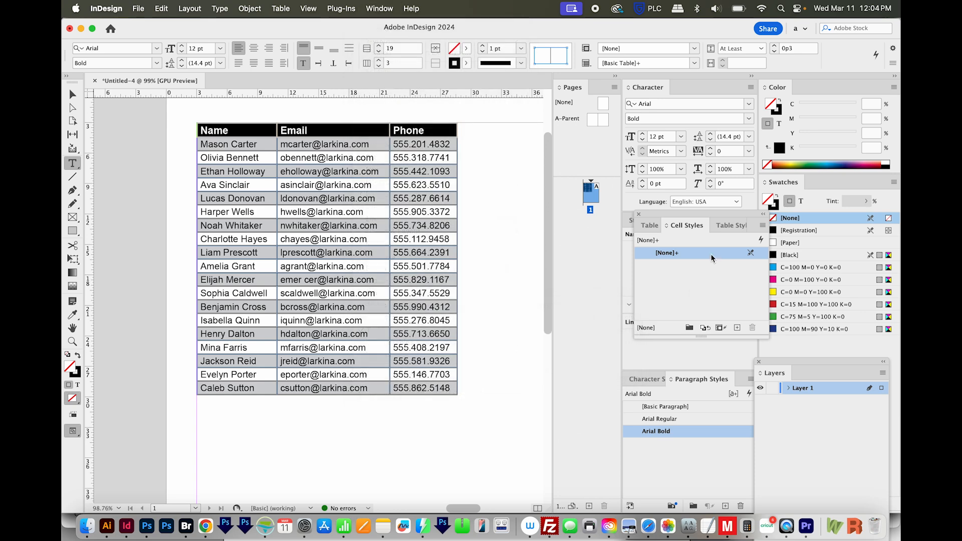
click(738, 327)
double_click(670, 266)
text(Header Styles)
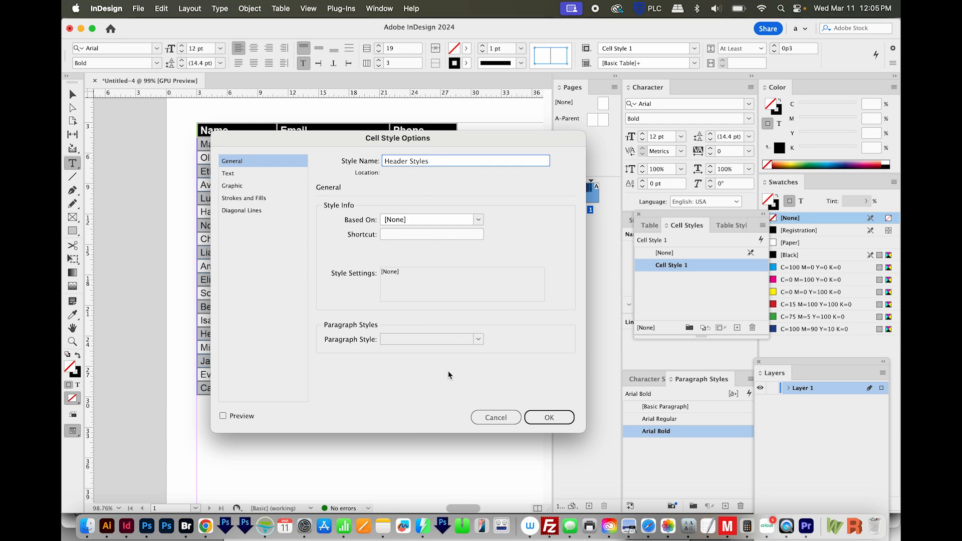
click(466, 339)
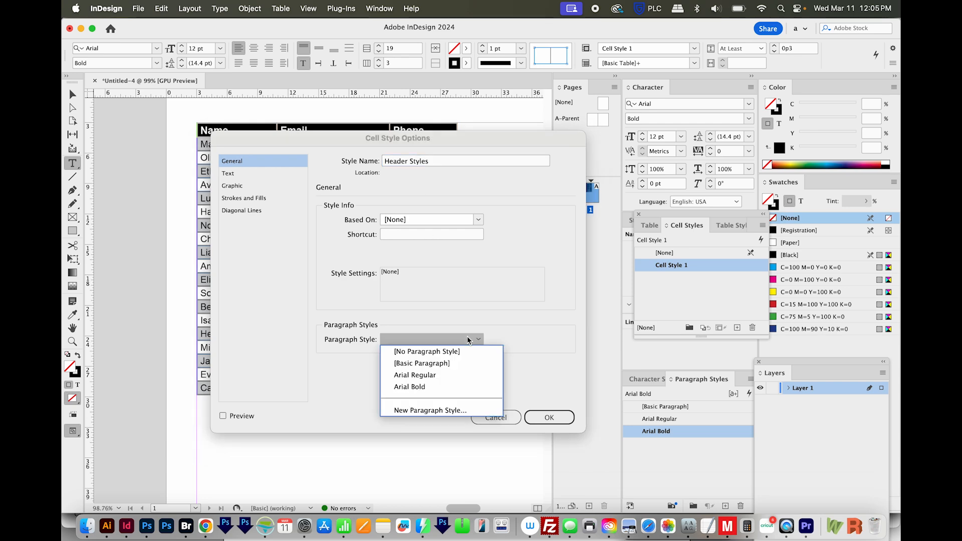
click(413, 388)
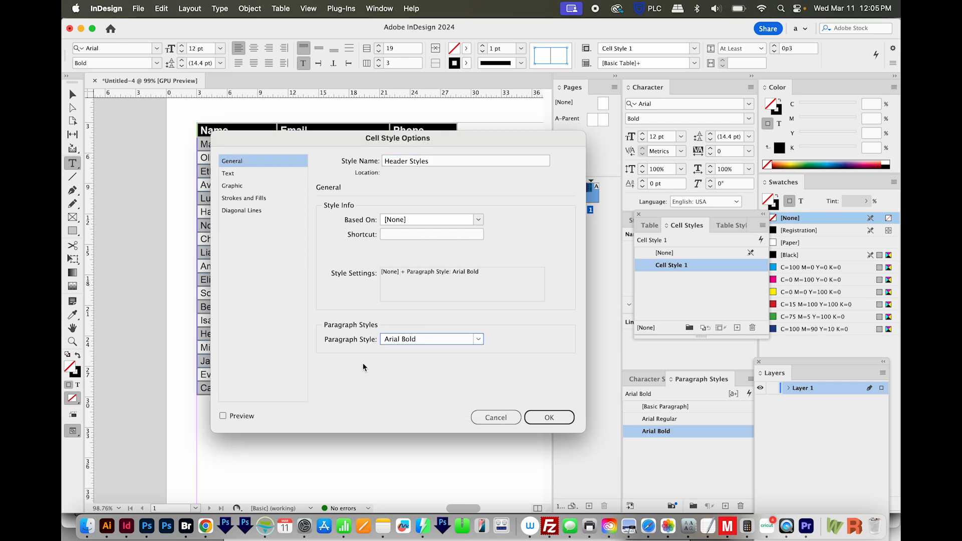
click(549, 417)
- Create a cell style named Body Style from the contact table's body rows, using the Arial Regular paragraph style
drag(182, 150, 459, 384)
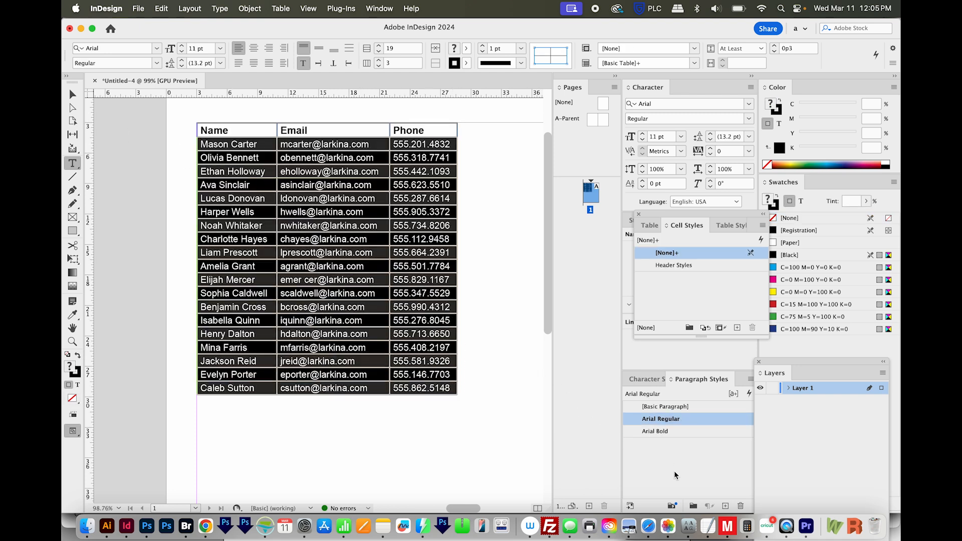
click(737, 328)
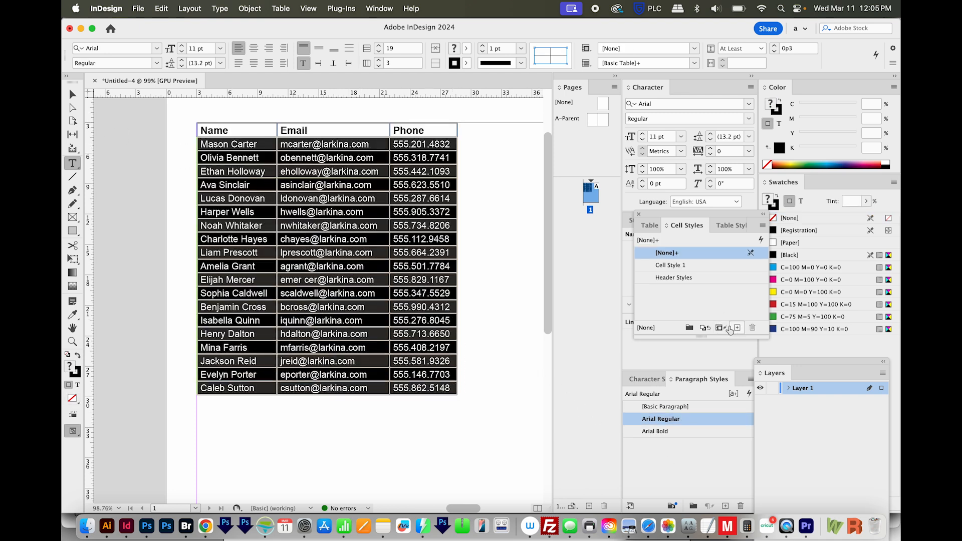
double_click(671, 269)
text(Body Style)
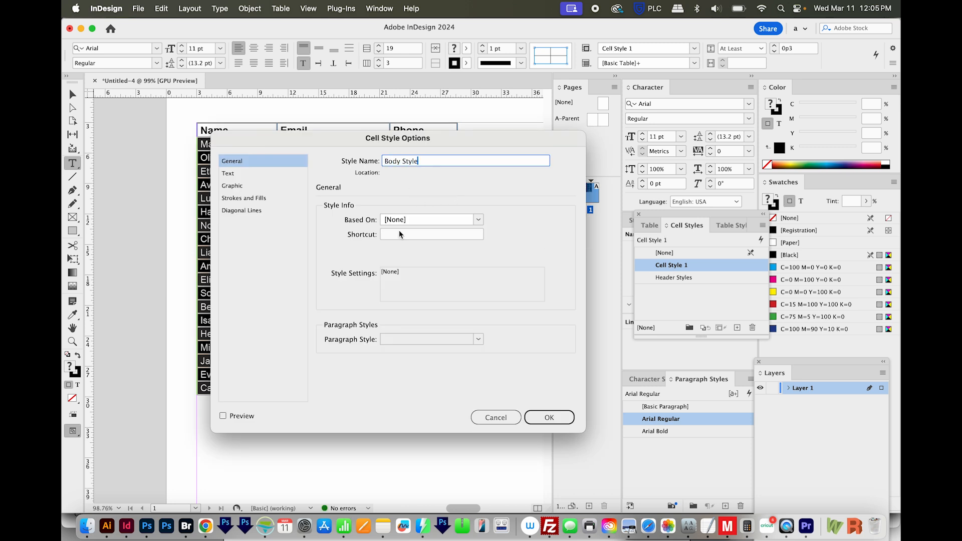
click(477, 341)
click(437, 375)
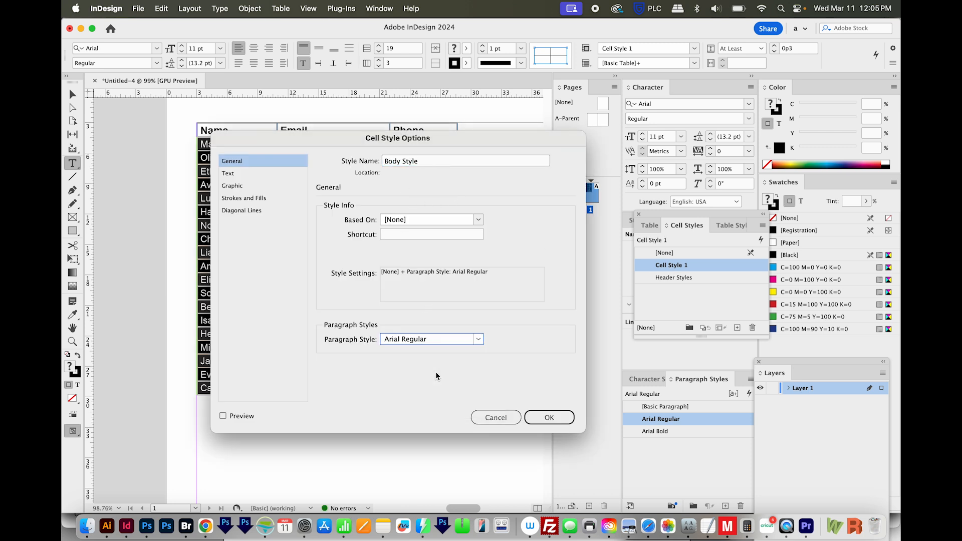
click(550, 418)
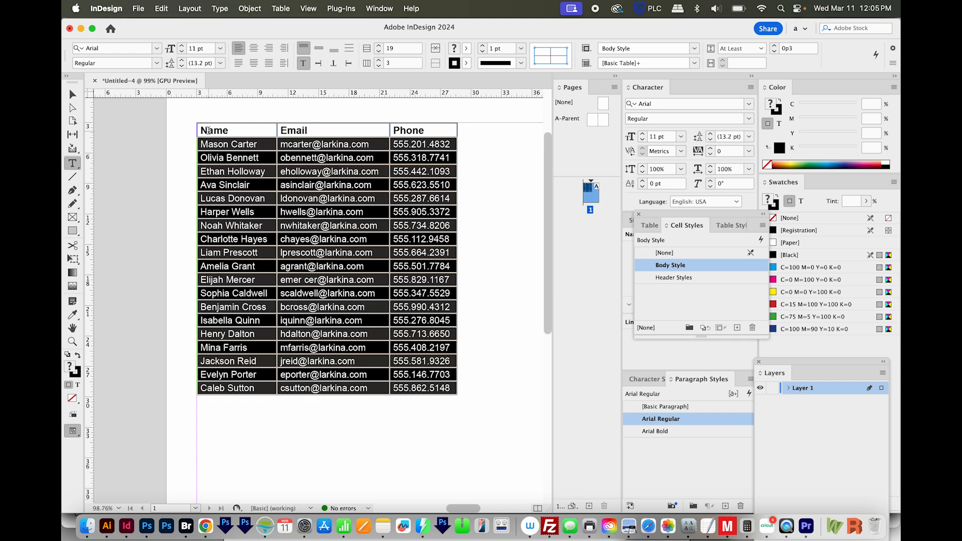
- Create a table style named Spreadsheet from the contact table, with Header Styles for header rows and Body Style for body rows
click(208, 131)
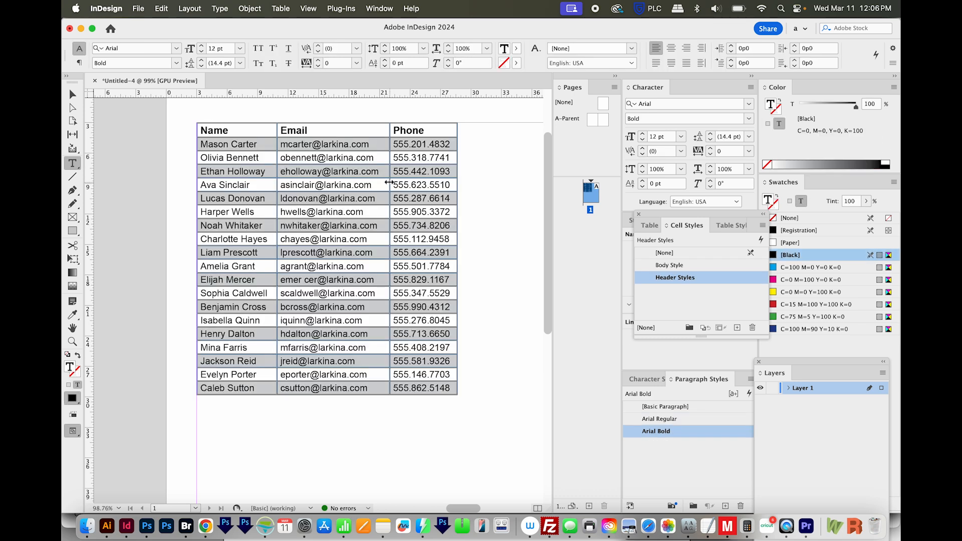
click(649, 226)
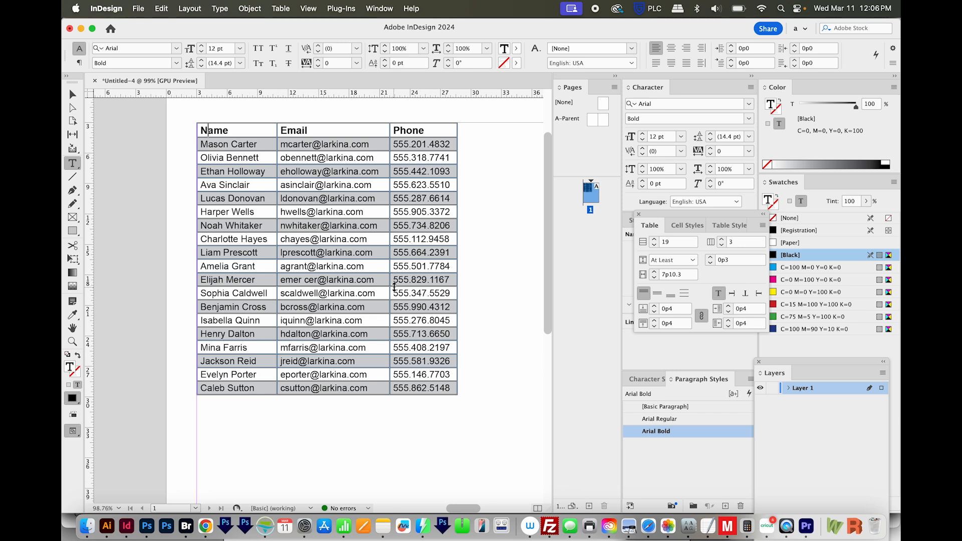
click(729, 226)
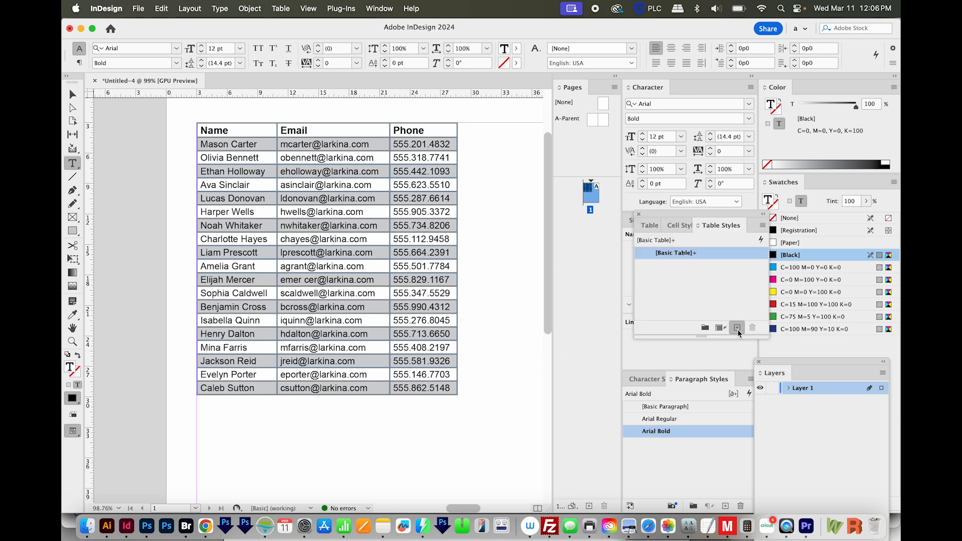
double_click(674, 266)
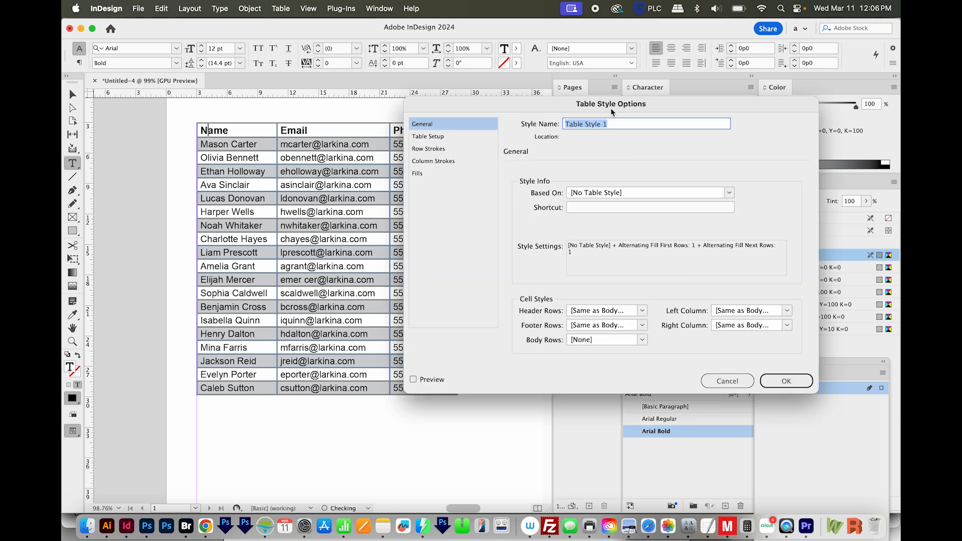
text(Spreadsh)
click(643, 311)
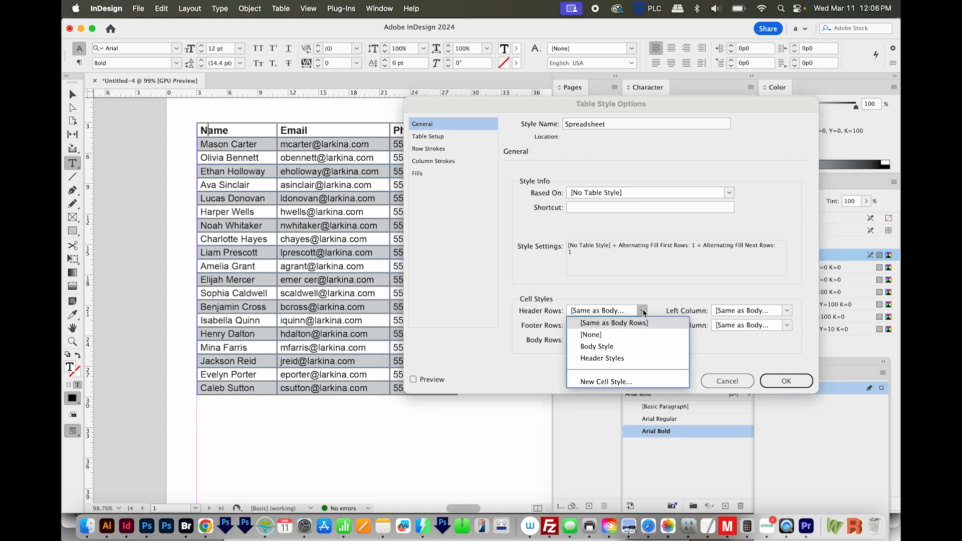
click(620, 359)
click(642, 340)
click(620, 364)
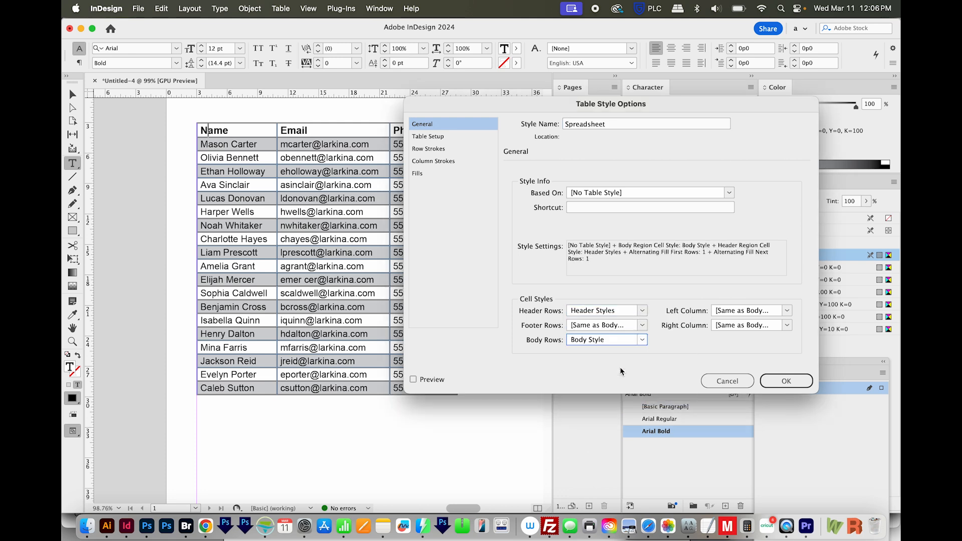
- Review the Spreadsheet style's table setup, row strokes, column strokes and fills, and save the style
click(439, 136)
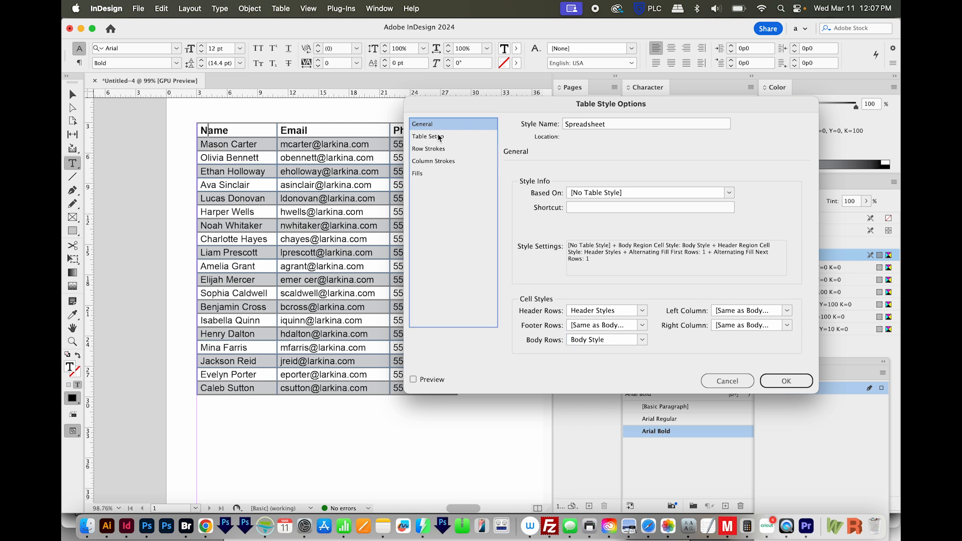
click(438, 136)
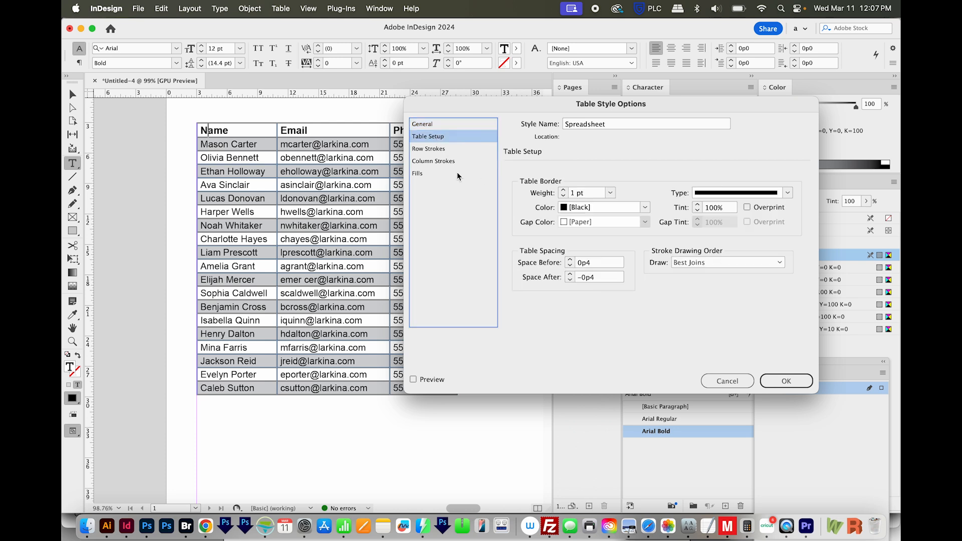
click(446, 149)
click(441, 161)
click(430, 174)
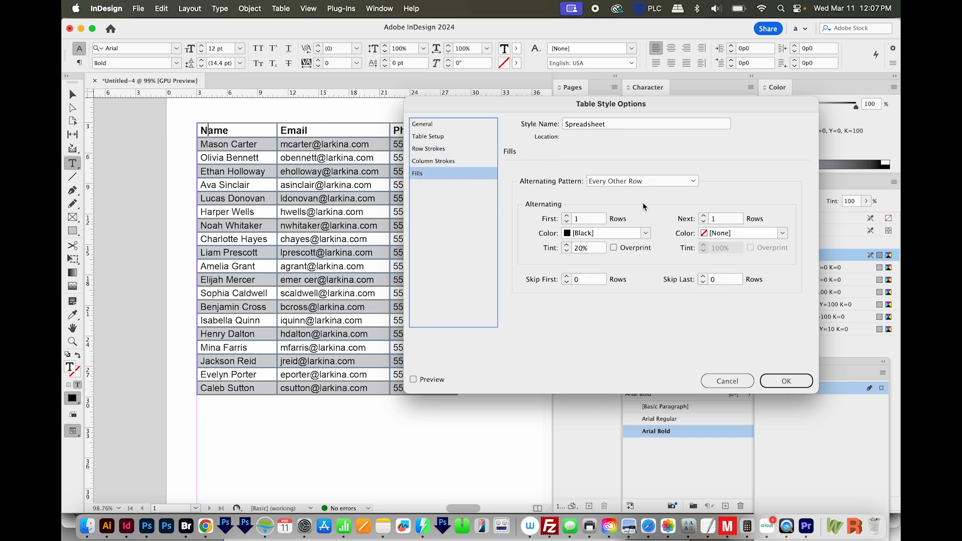
click(784, 381)
- Fit the contact table's text frame to its content
key(Escape)
key(super+minus)
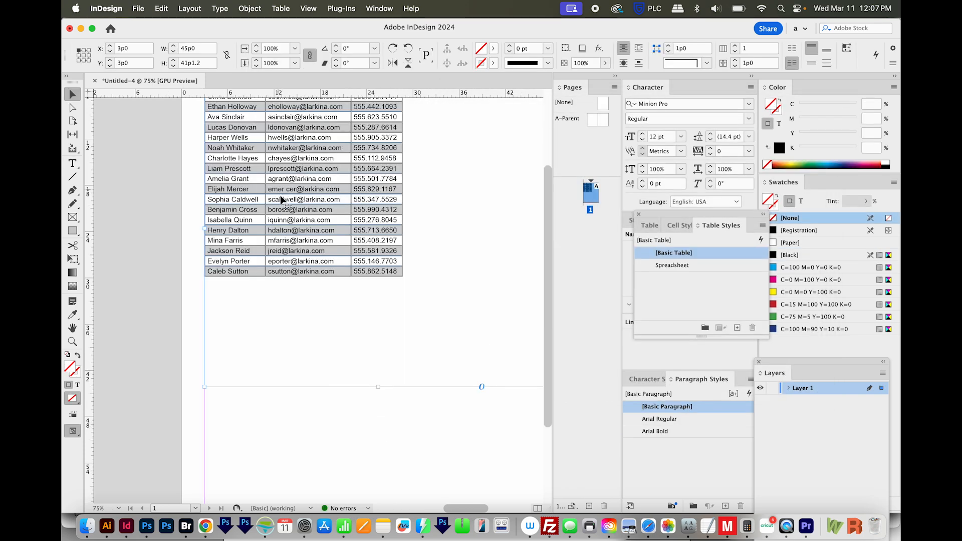
key(alt+super+c)
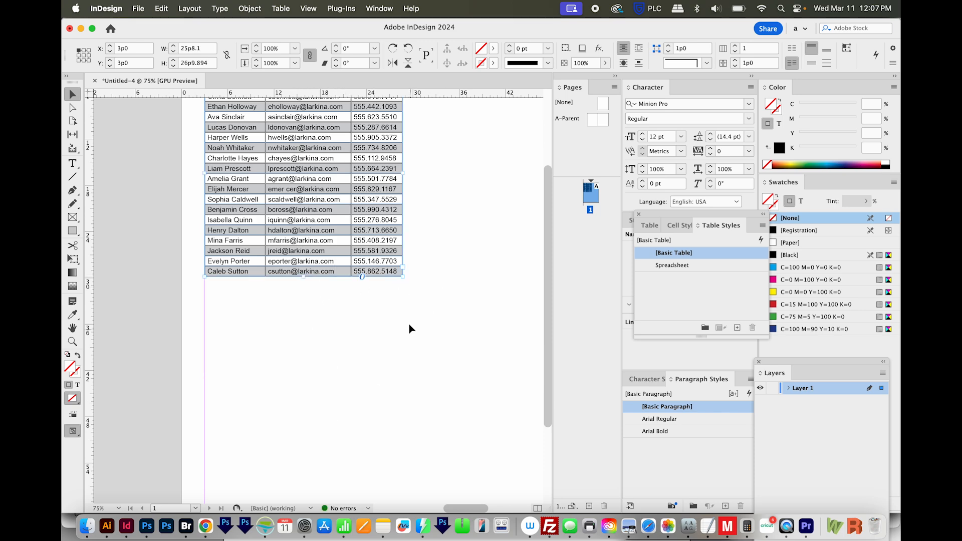
scroll(414, 275, up, 3)
scroll(414, 275, left, 1)
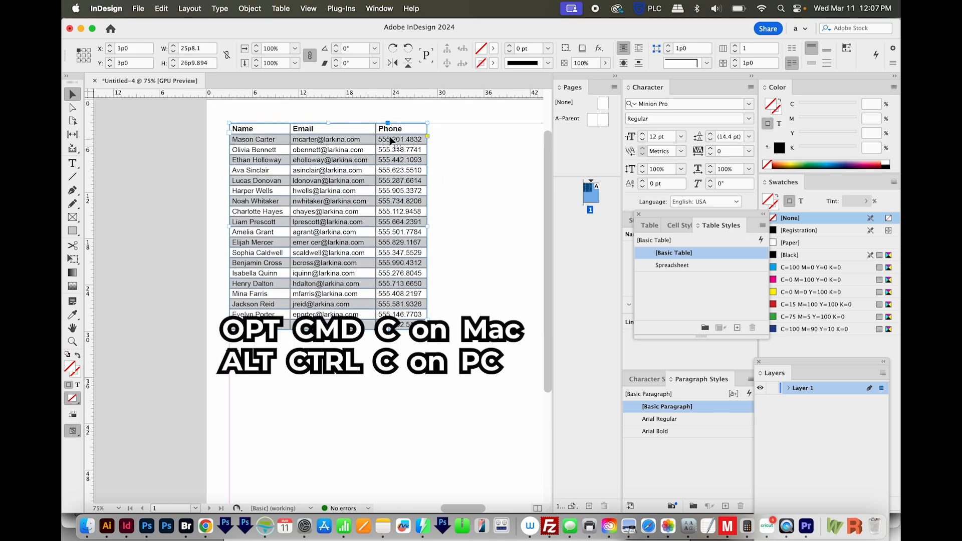
- Choose Untitled spreadsheet (1).xls as the file to place, with Show Import Options enabled
click(265, 328)
scroll(266, 327, down, 3)
scroll(266, 327, right, 1)
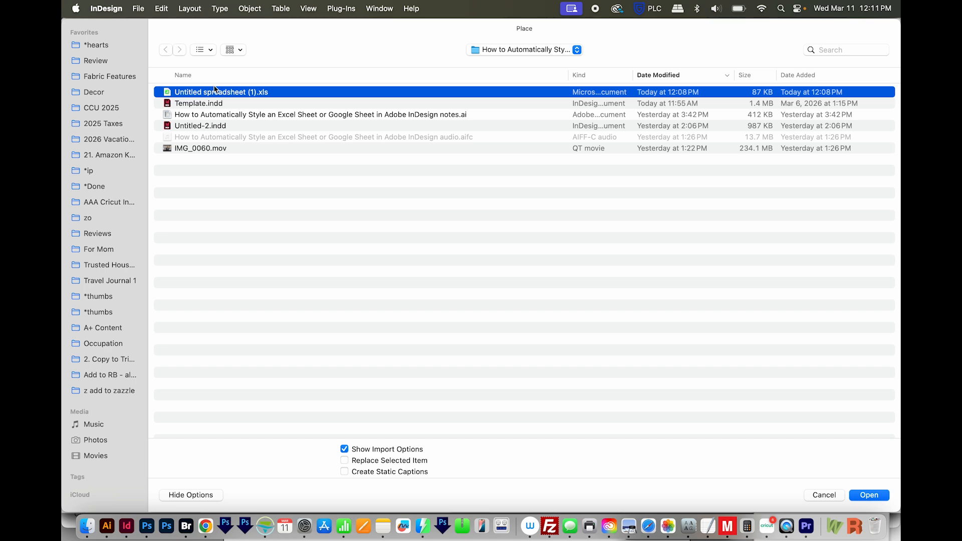
click(863, 495)
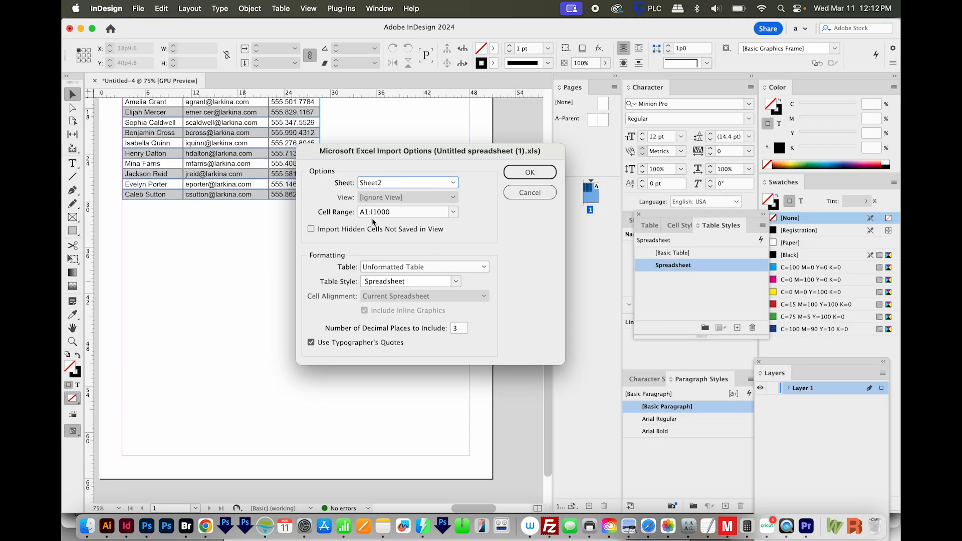
- Import Sheet2 with cell range A1:G24 as an Unformatted Table using the Spreadsheet table style
drag(370, 213, 411, 209)
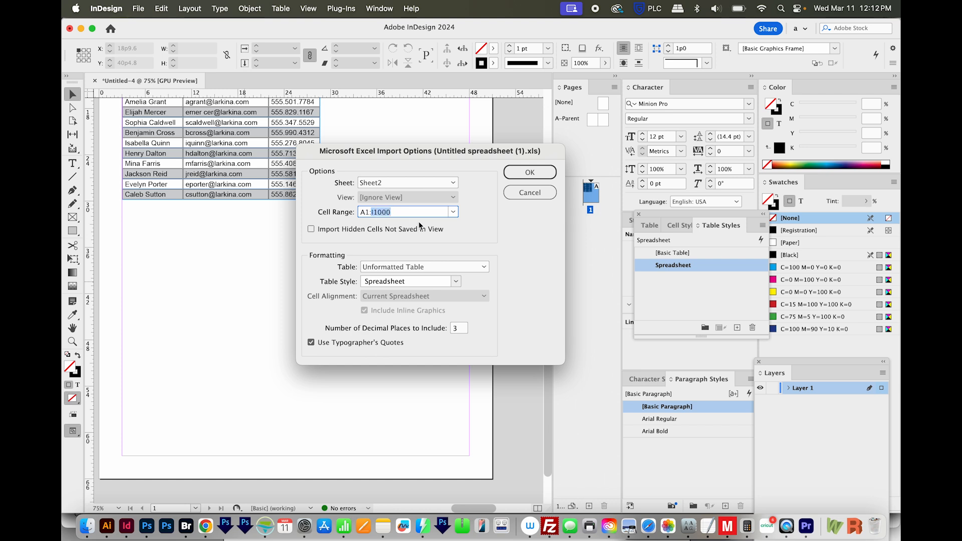
text(G24)
click(421, 266)
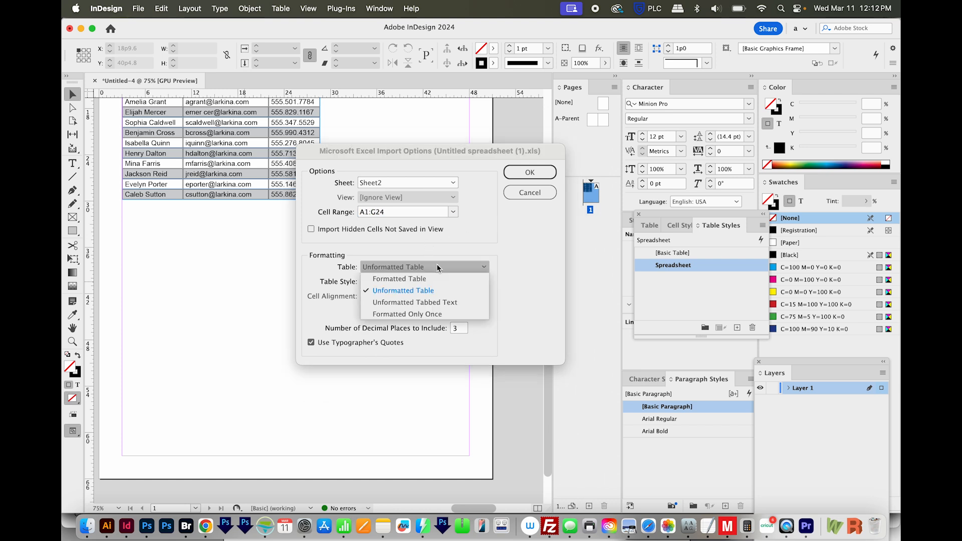
click(410, 291)
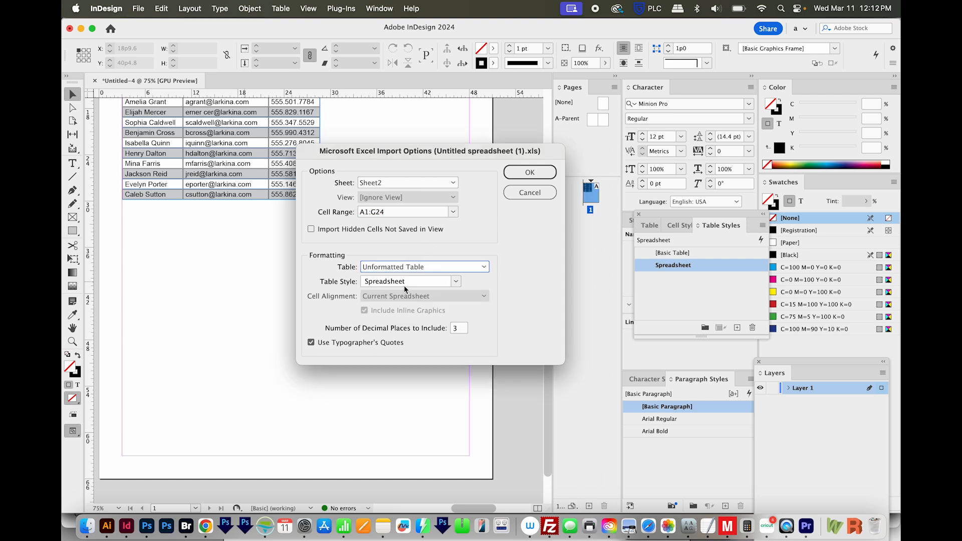
click(436, 284)
click(396, 317)
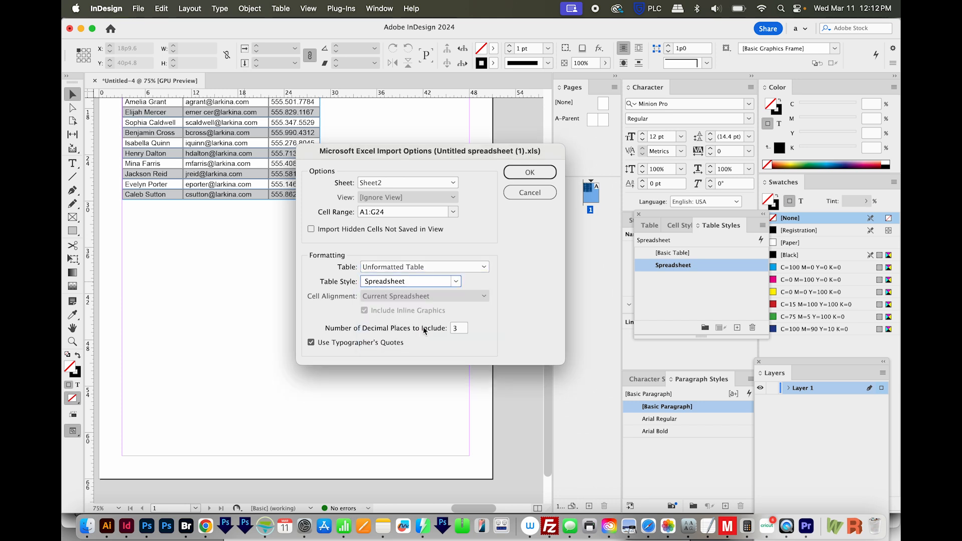
click(529, 171)
- Place the imported table below the contact table in a frame about 45p0 wide and 31p4 high, spanning the page margins
click(123, 214)
drag(123, 214, 469, 455)
drag(279, 286, 287, 276)
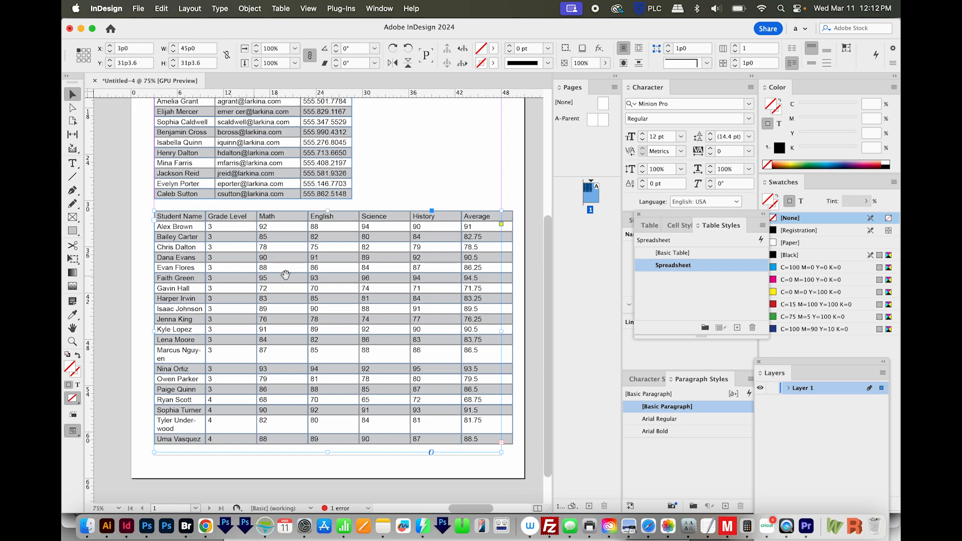
- Convert the student table's first row to a header row and widen the Student Name column so every name fits on one line
scroll(319, 258, up, 3)
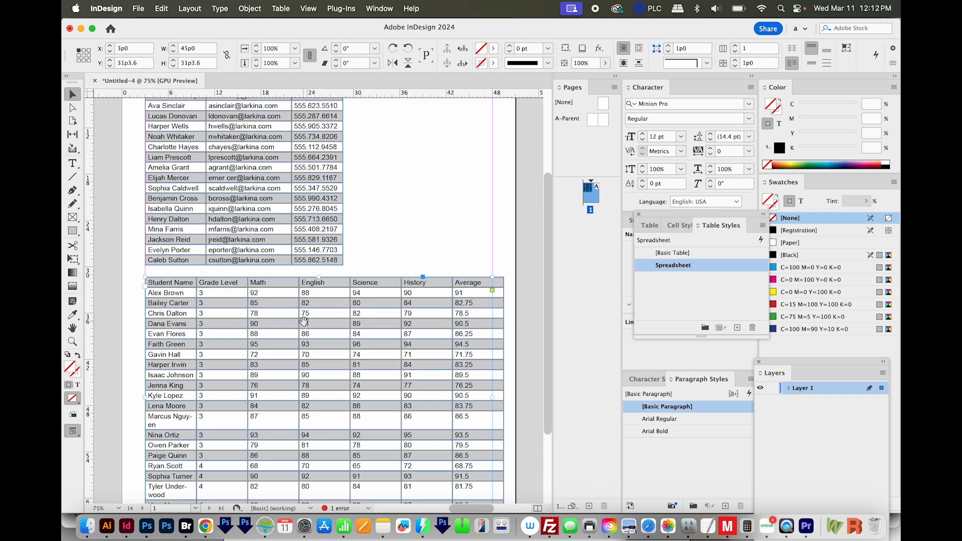
drag(286, 319, 300, 333)
key(t)
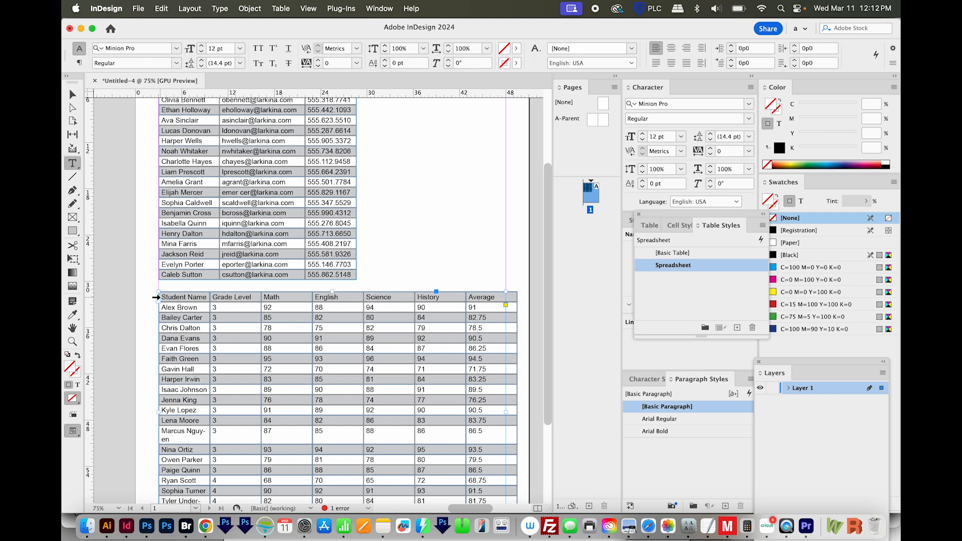
click(154, 297)
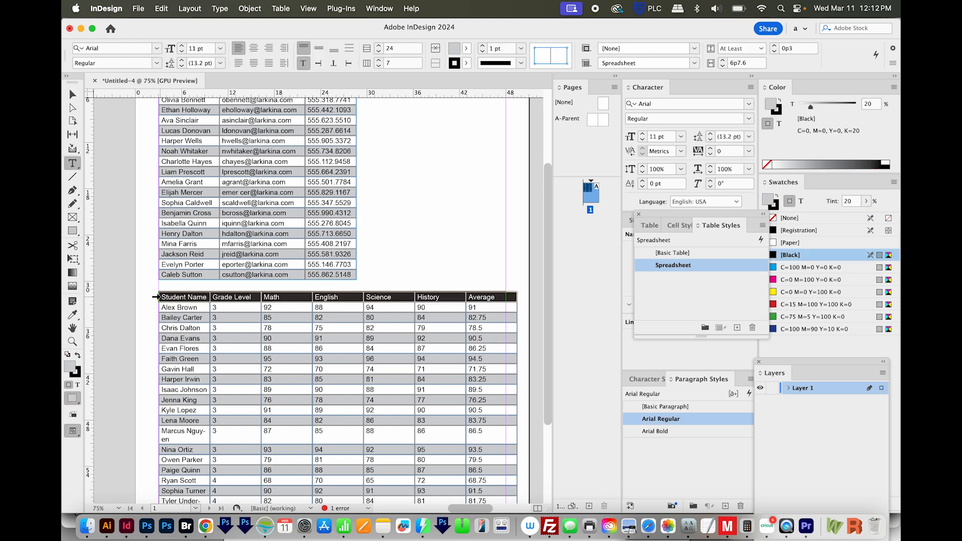
right_click(173, 301)
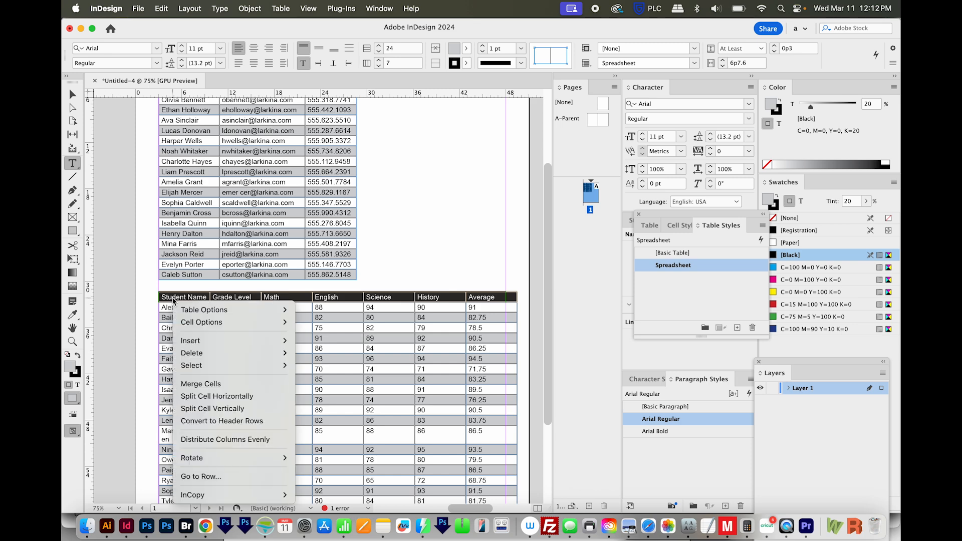
click(234, 421)
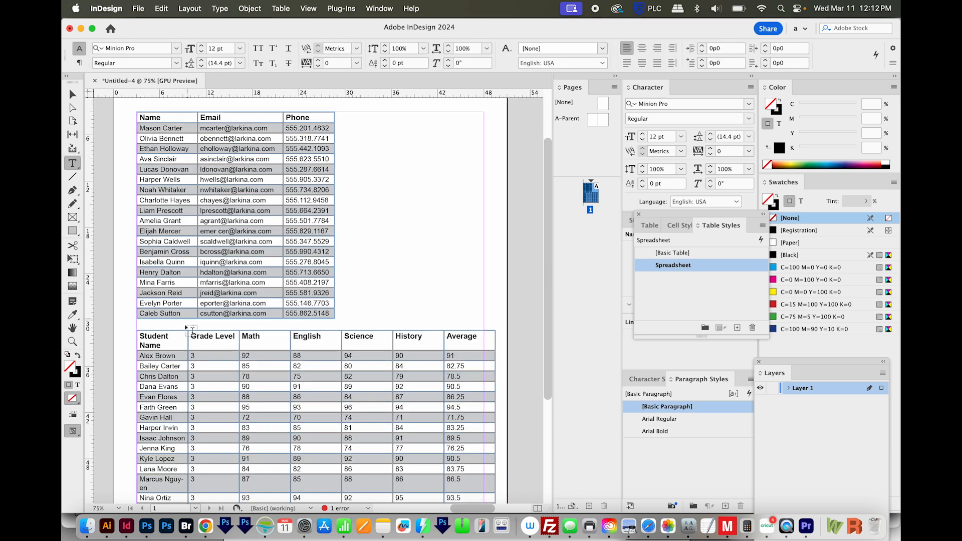
drag(188, 338, 213, 342)
scroll(200, 271, down, 3)
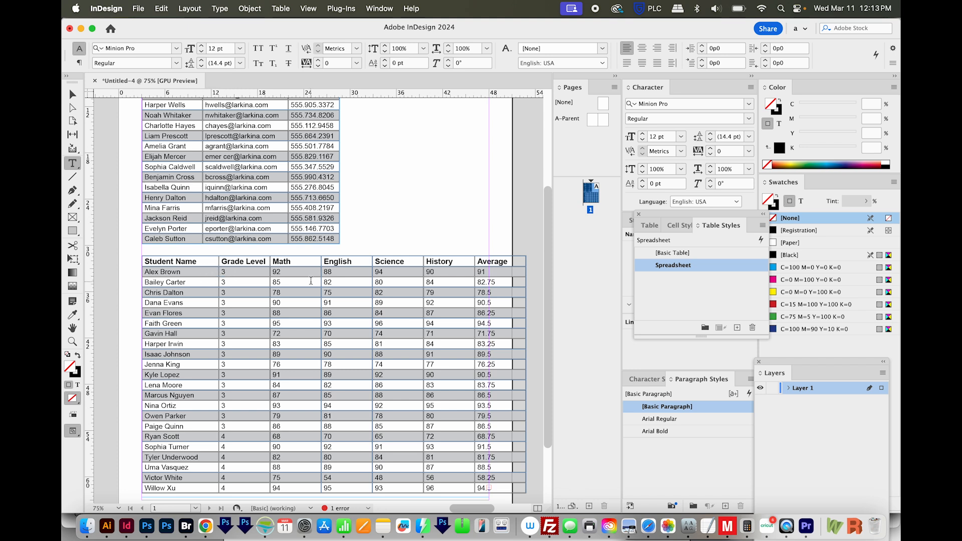
- Change the alternating row fill color of the Spreadsheet table style to C=0 M=100 Y=0 K=0
click(707, 299)
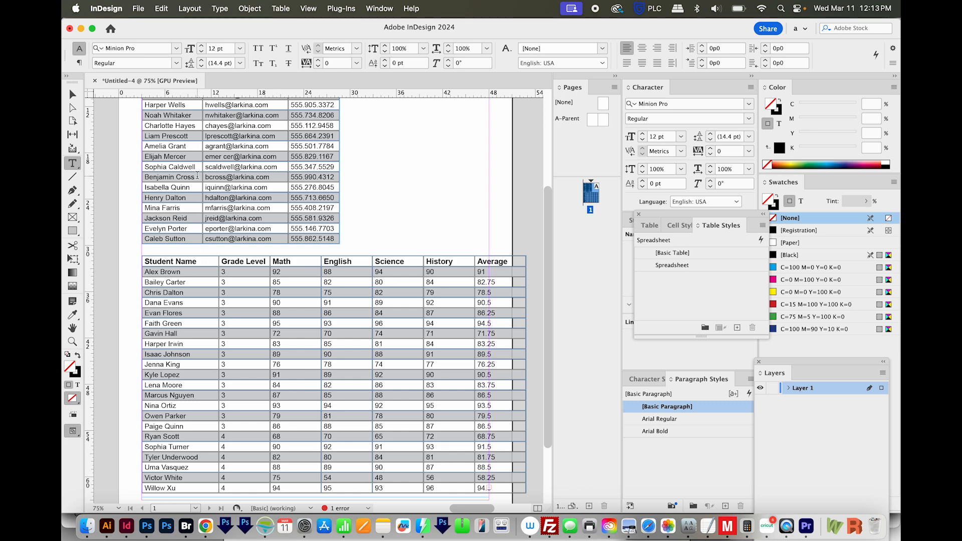
double_click(688, 270)
click(425, 175)
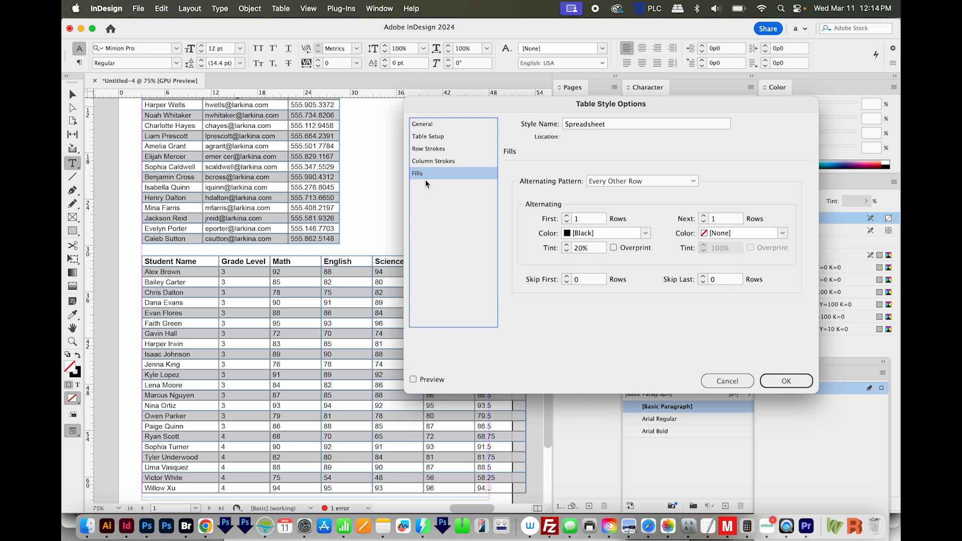
click(646, 233)
click(589, 305)
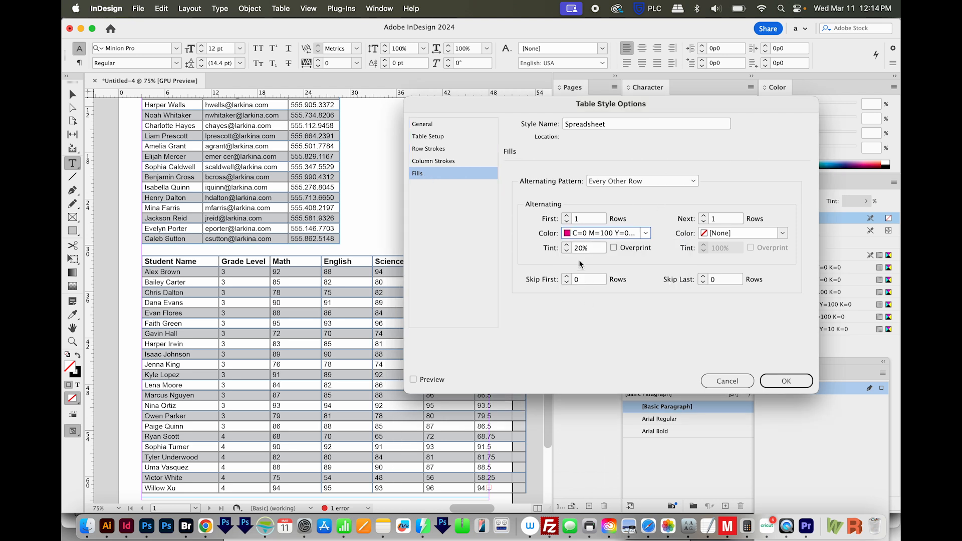
click(786, 383)
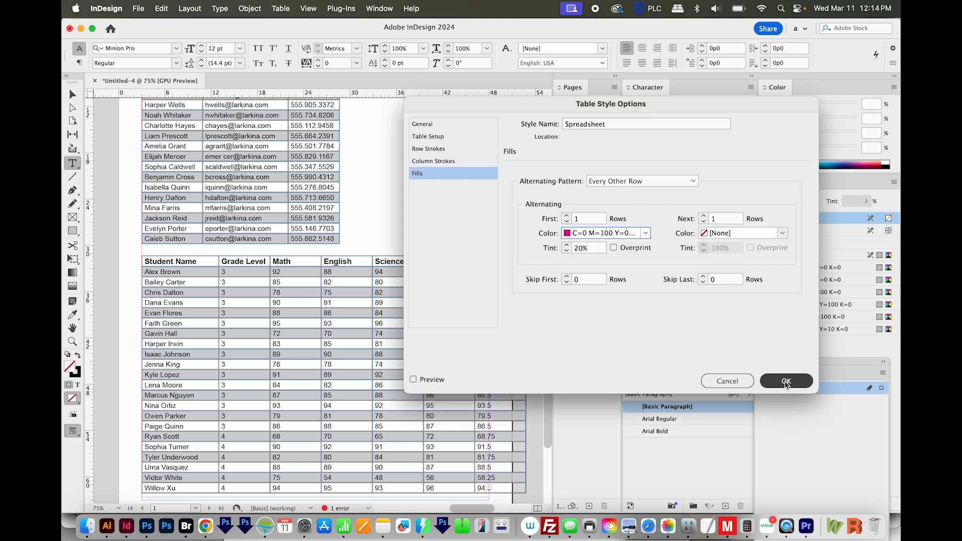
click(786, 382)
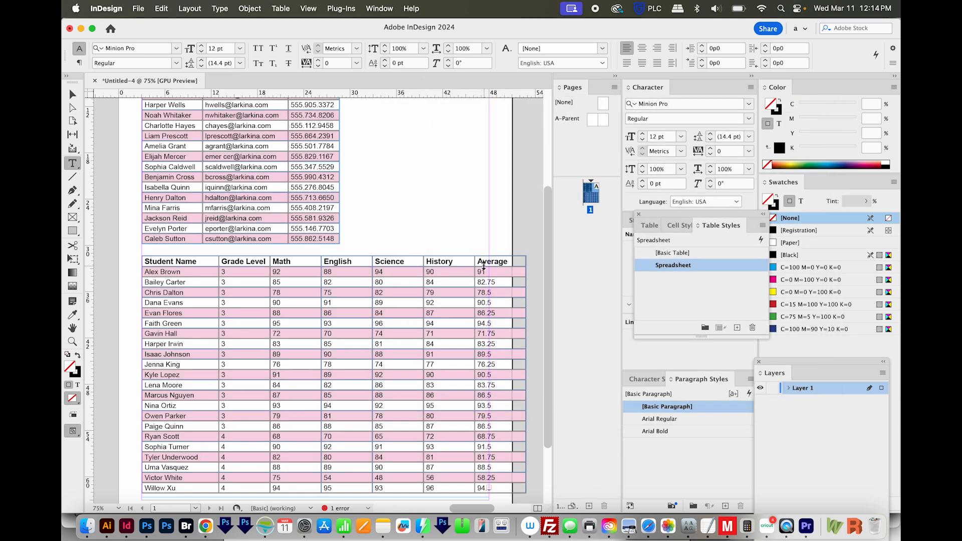
- Copy the student table's frame and paste it onto page 7 of the Ebook Template document to bring in its styles
key(Escape)
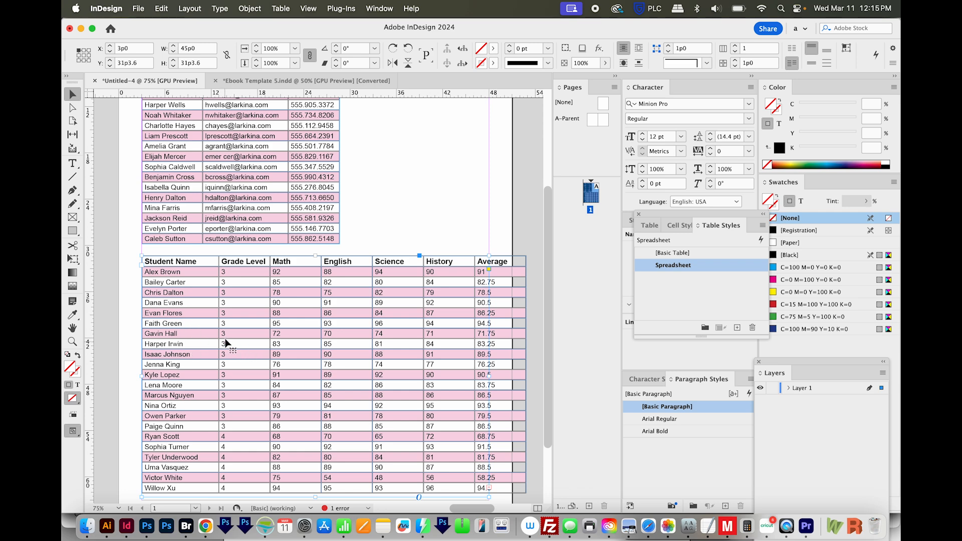
click(284, 80)
click(151, 80)
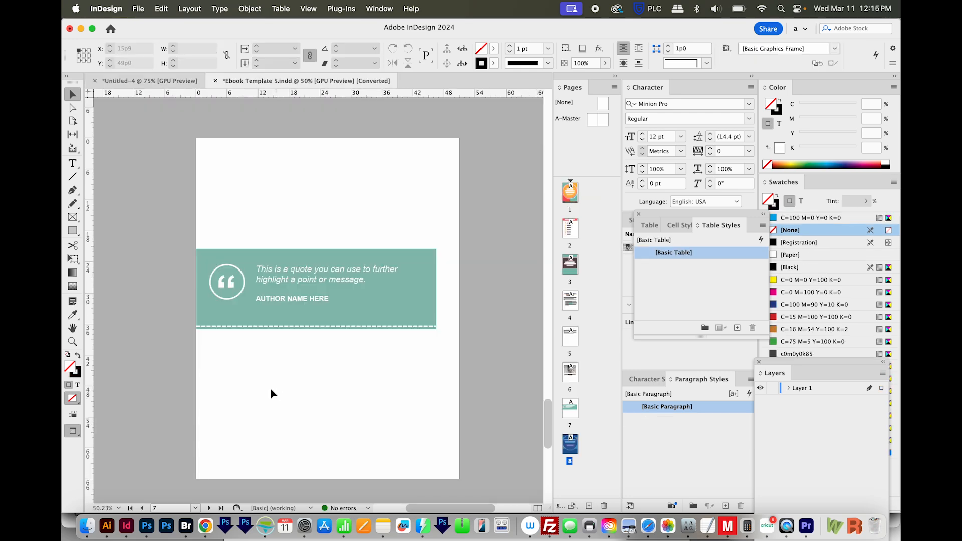
key(super+v)
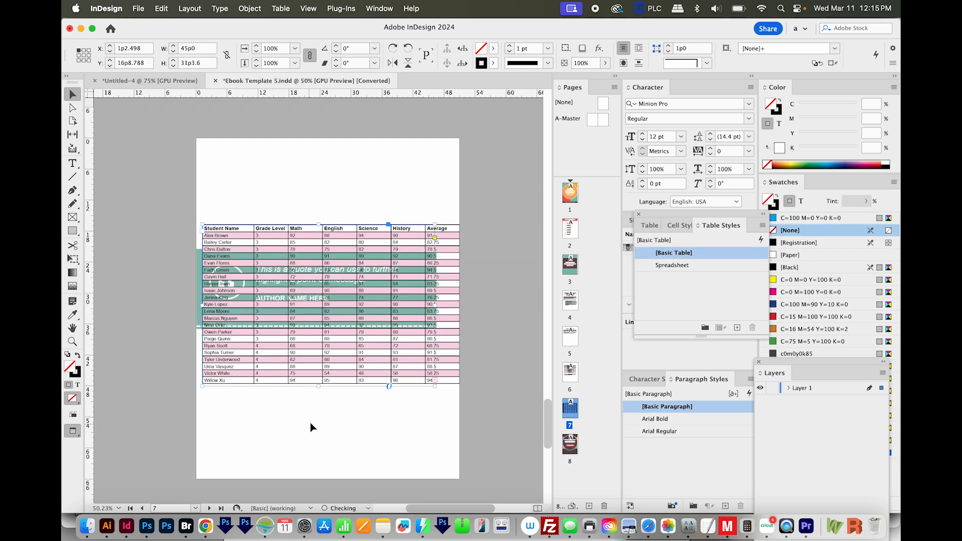
- Delete the pasted student table from the ebook page and show the imported cell styles
drag(383, 226, 382, 376)
key(Delete)
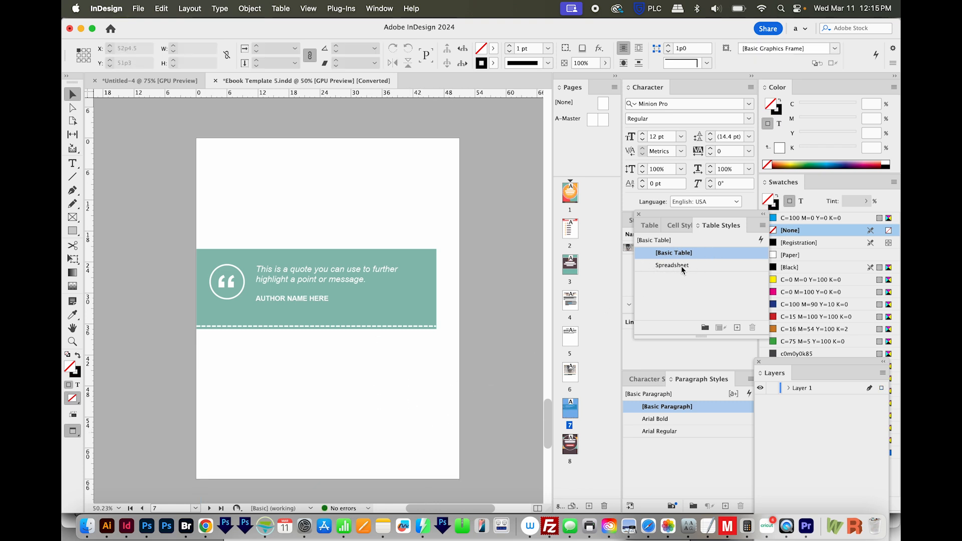
click(694, 225)
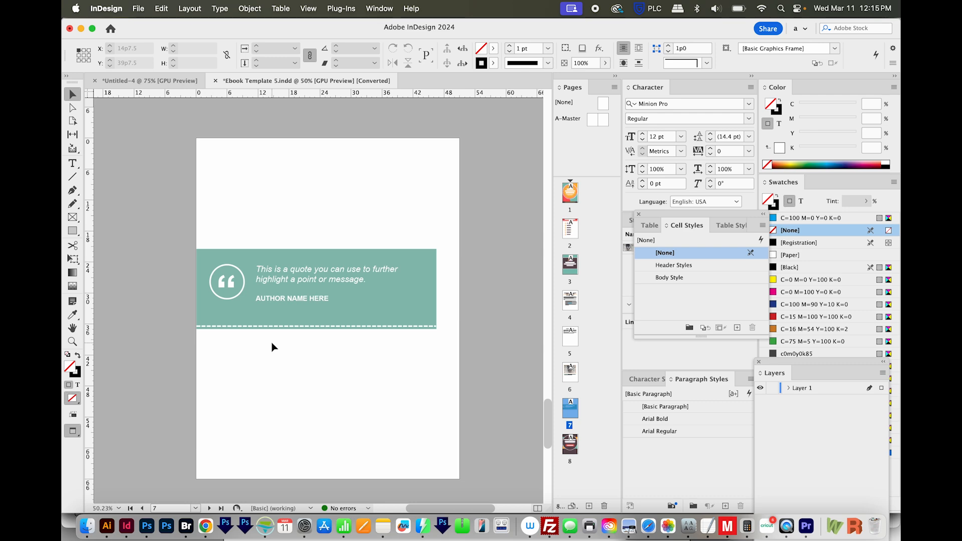
- Choose the contact spreadsheet as the file to place and apply the Spreadsheet table style in its import options
key(super+d)
click(280, 92)
key(Return)
drag(378, 212, 373, 216)
text(C)
click(455, 281)
click(399, 321)
key(Return)
- Place the contact table in a frame below the green quote block and convert its first row to a header row
drag(248, 346, 436, 478)
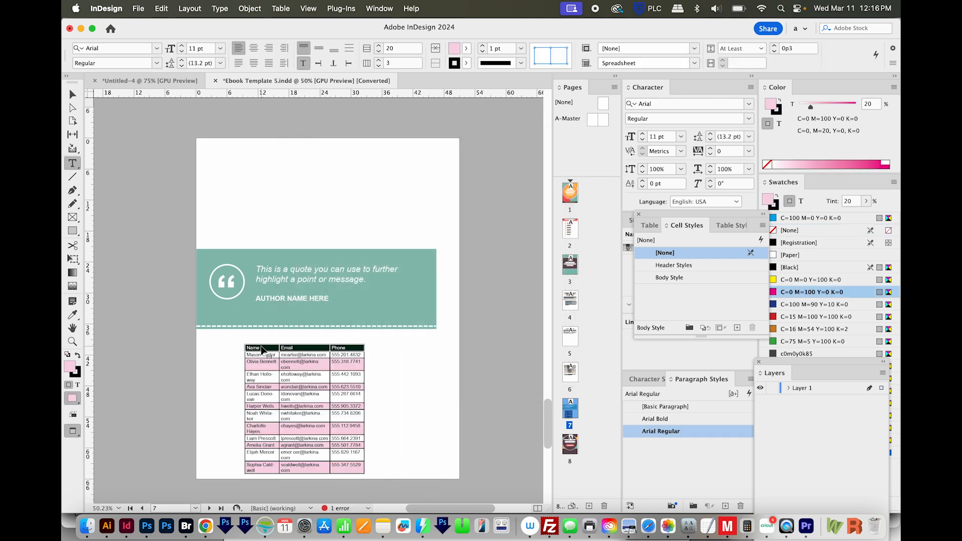
right_click(262, 349)
click(323, 425)
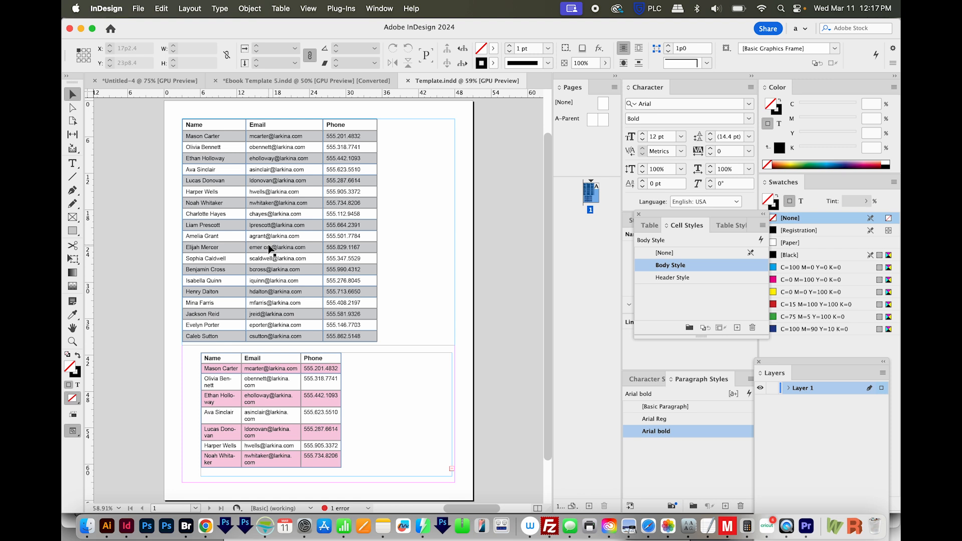
click(370, 264)
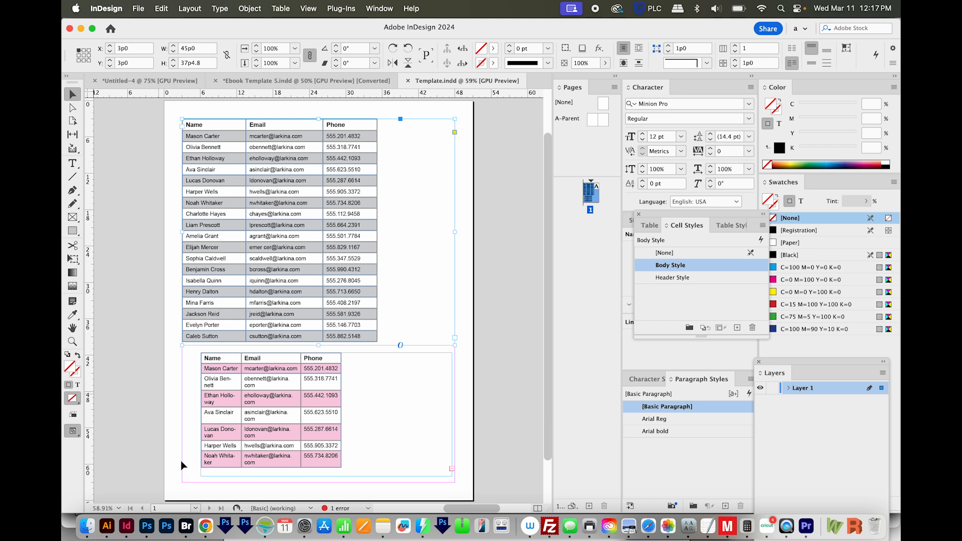
click(277, 422)
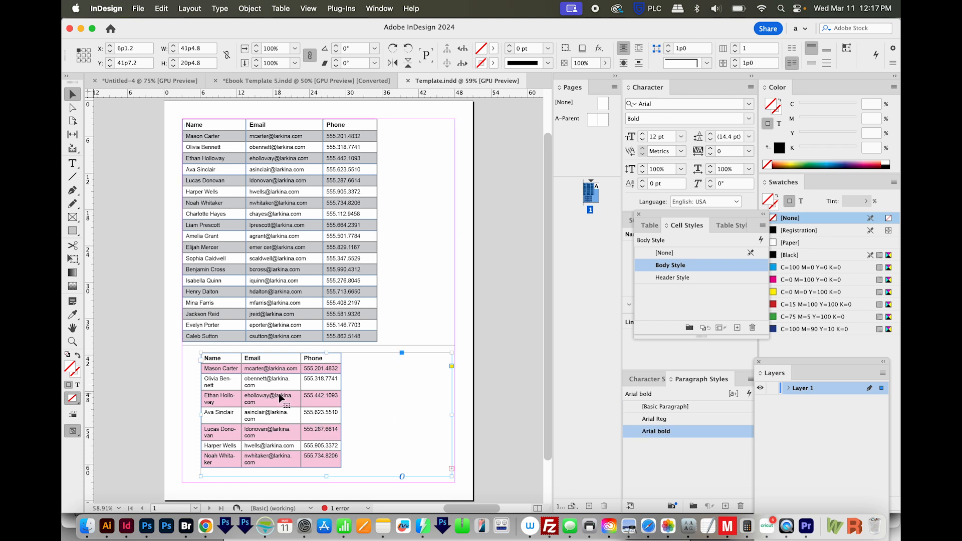
click(347, 277)
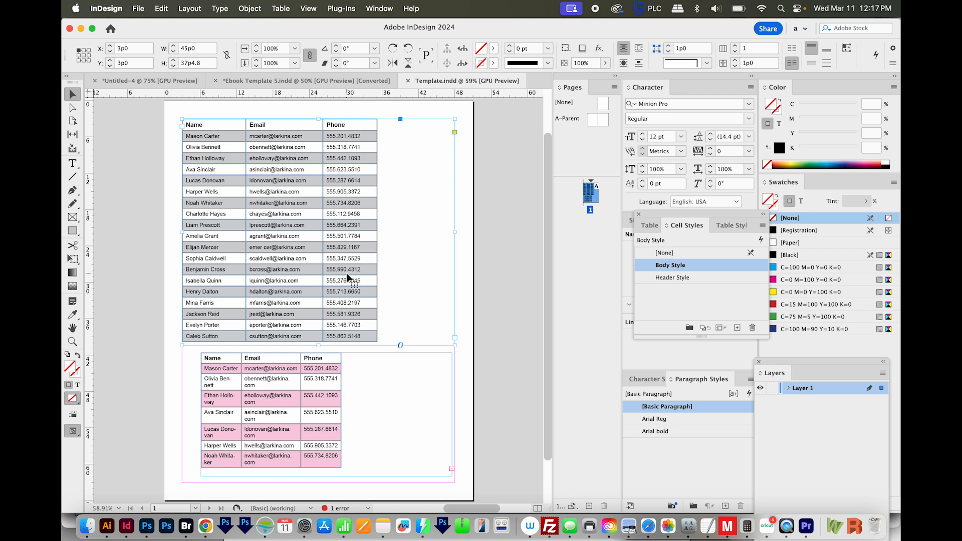